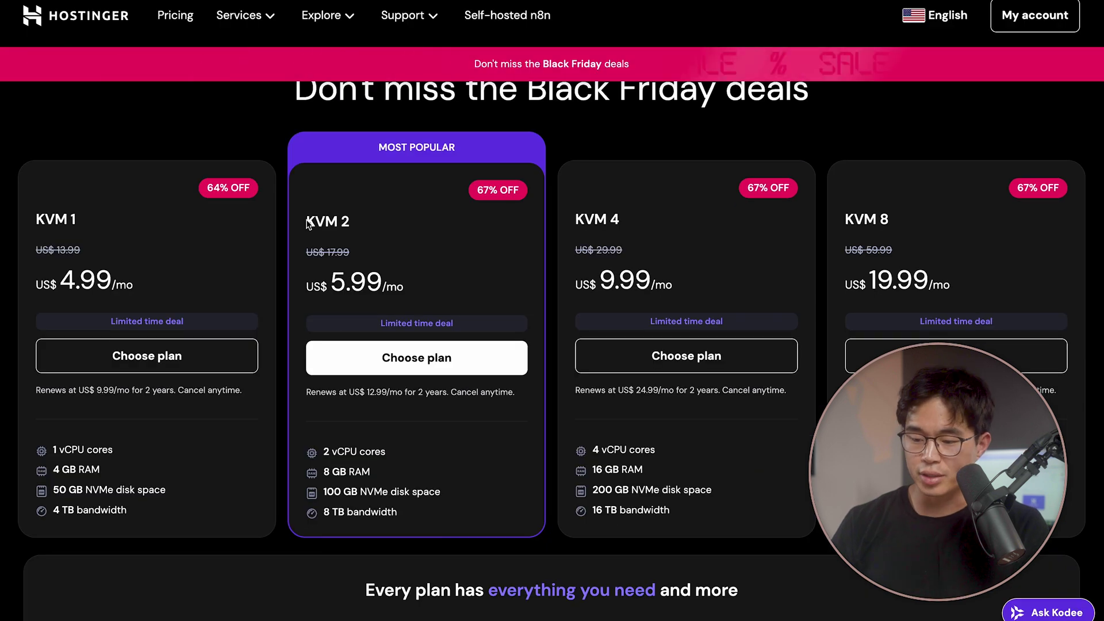
# - Choose the KVM 2 VPS plan and keep its billing period at 24 months
pyautogui.click(444, 364)
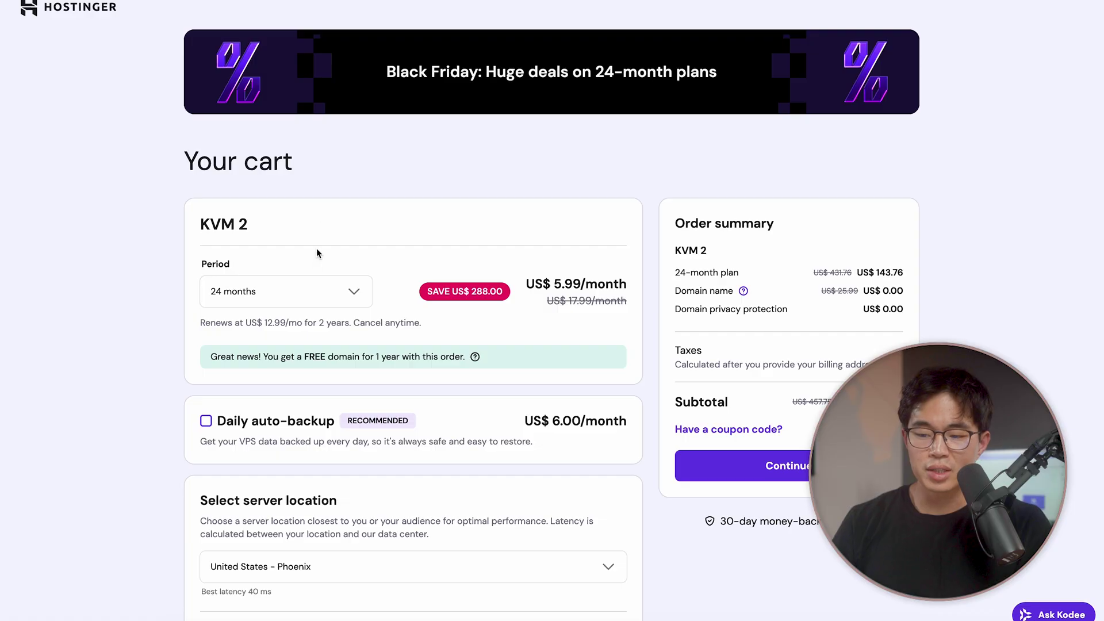
pyautogui.click(333, 291)
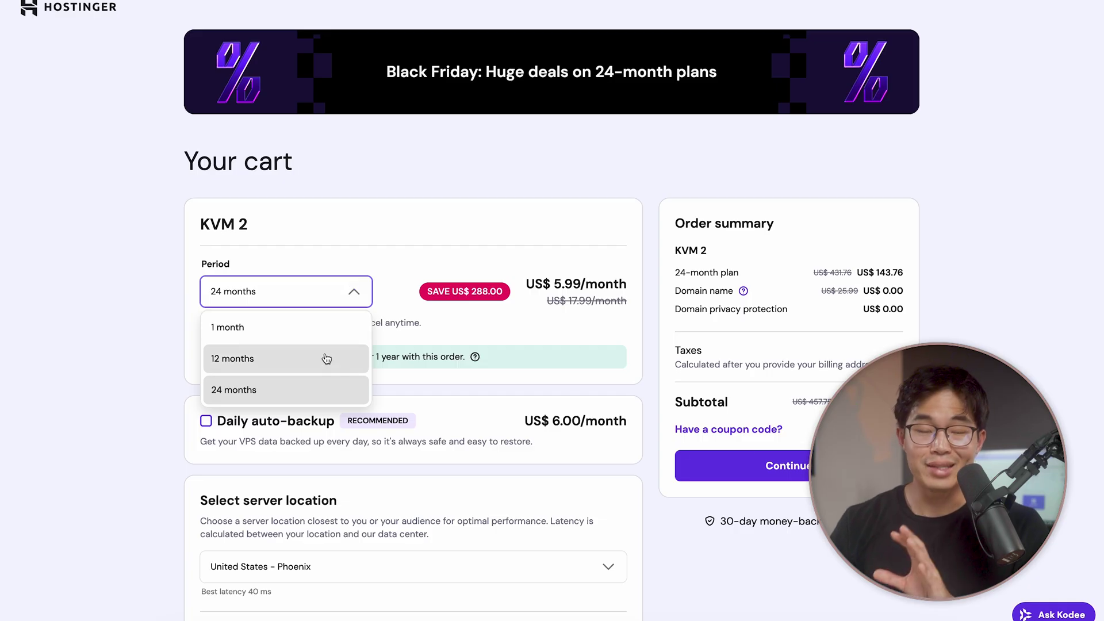
pyautogui.click(324, 391)
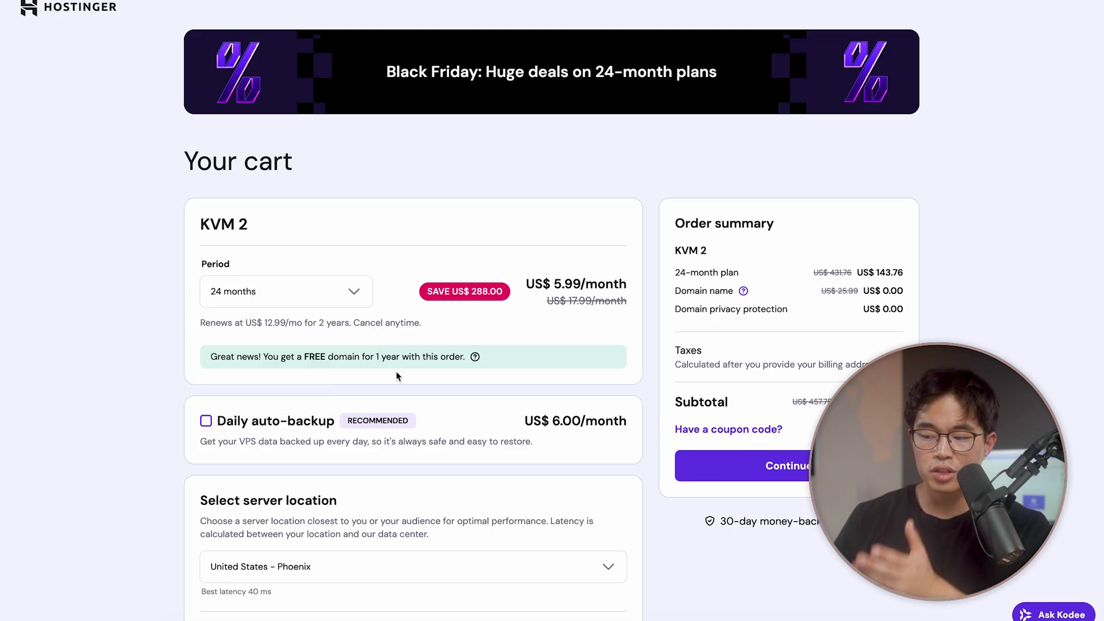
# - Apply the coupon code CHARLIECHANG to the KVM 2 order
pyautogui.scroll(-2, 463, 387)
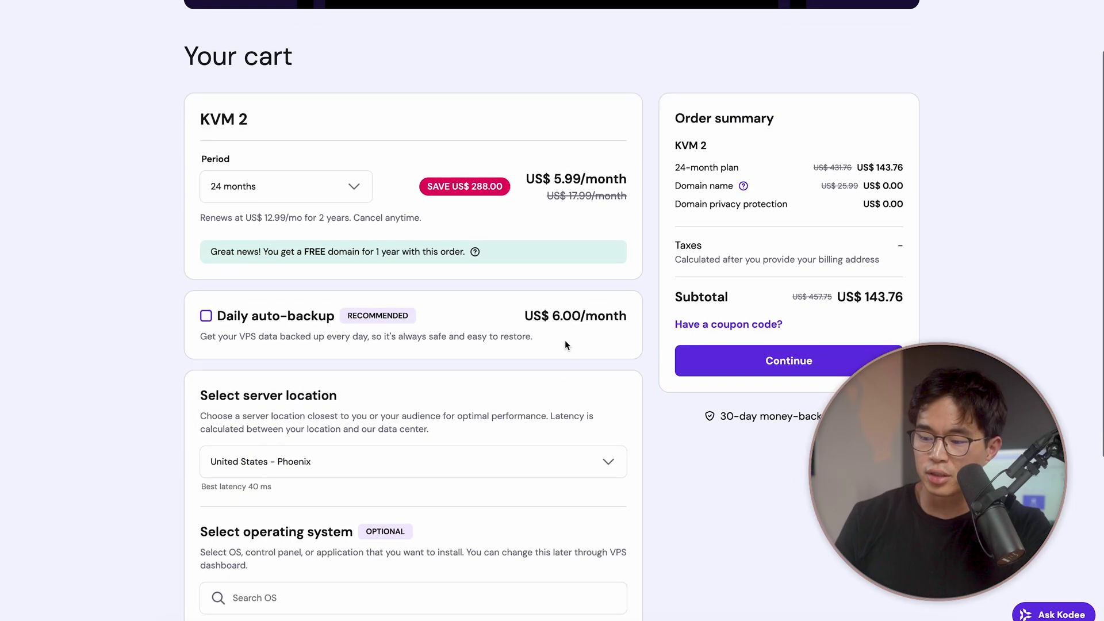
pyautogui.click(746, 327)
pyautogui.write('CHARLIECHANG')
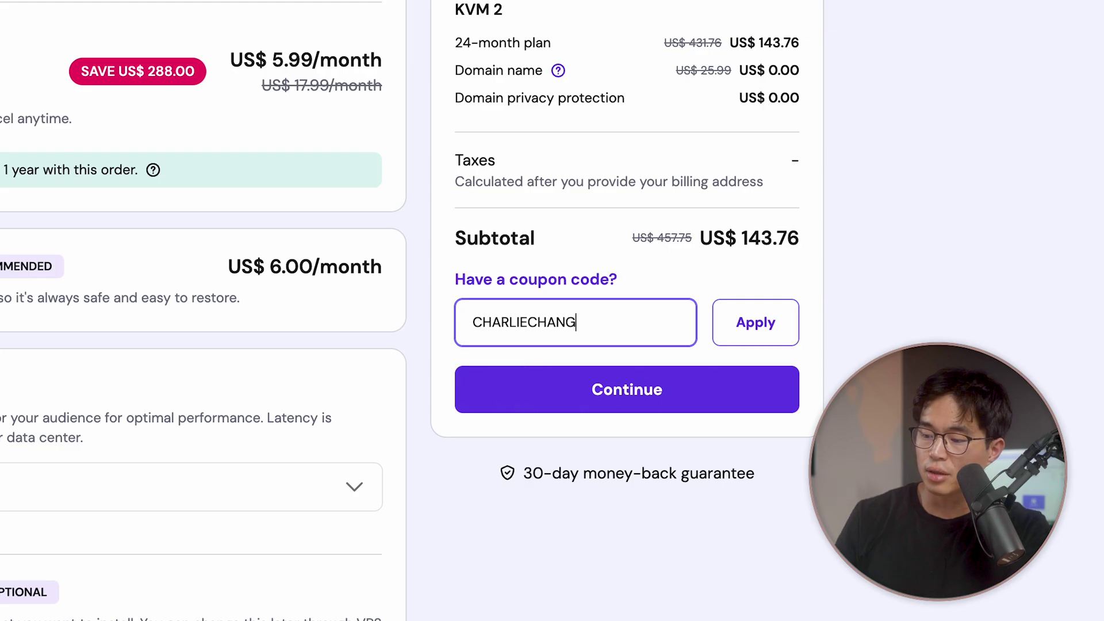
pyautogui.click(758, 327)
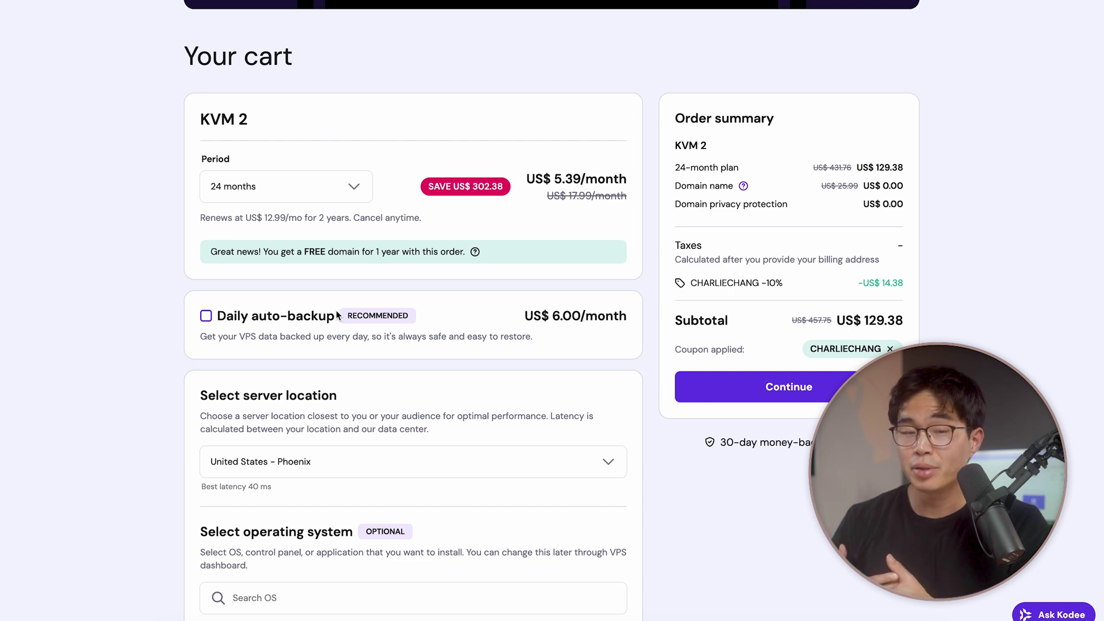
# - Set the server location to United States - Phoenix
pyautogui.scroll(-3, 305, 352)
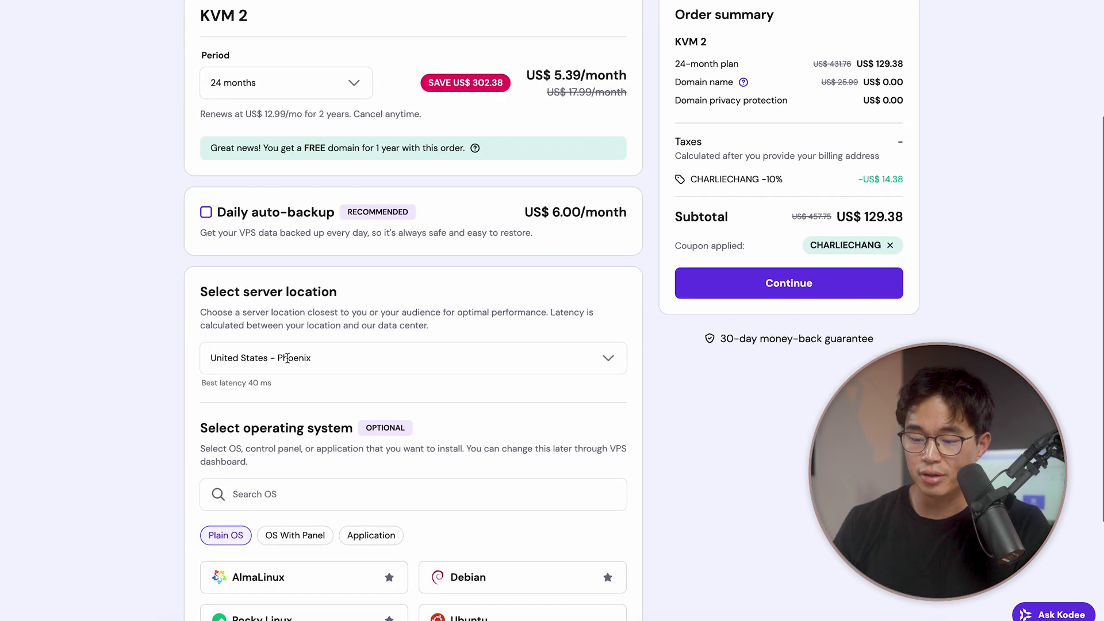
pyautogui.click(402, 266)
pyautogui.click(433, 306)
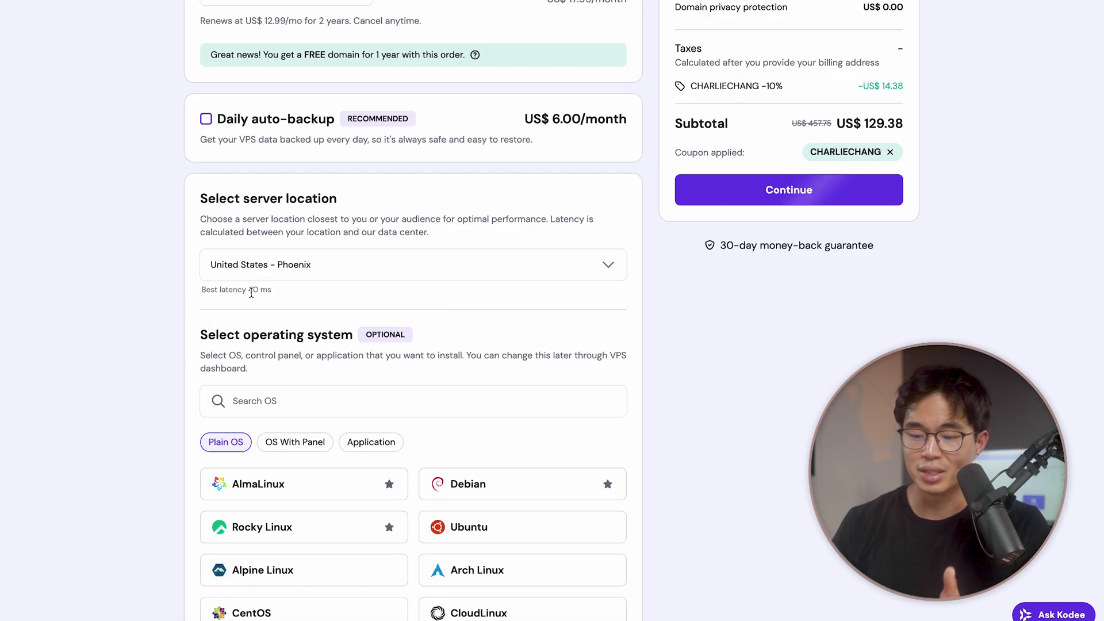
# - Look through the OS With Panel and Application choices offered for the server's operating system
pyautogui.scroll(-2, 319, 216)
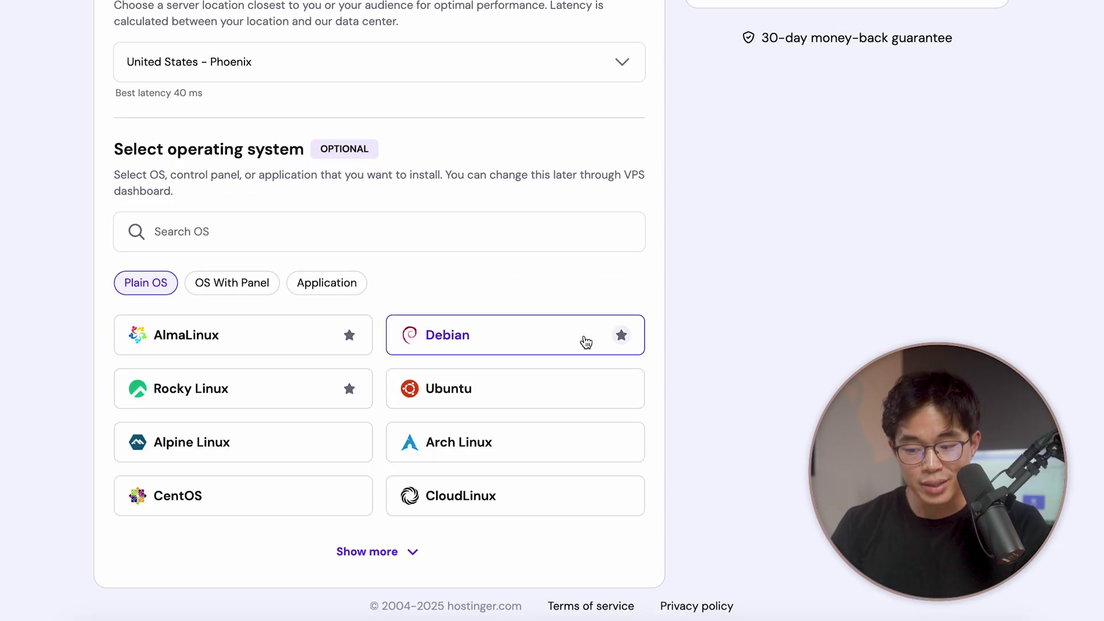
pyautogui.click(240, 295)
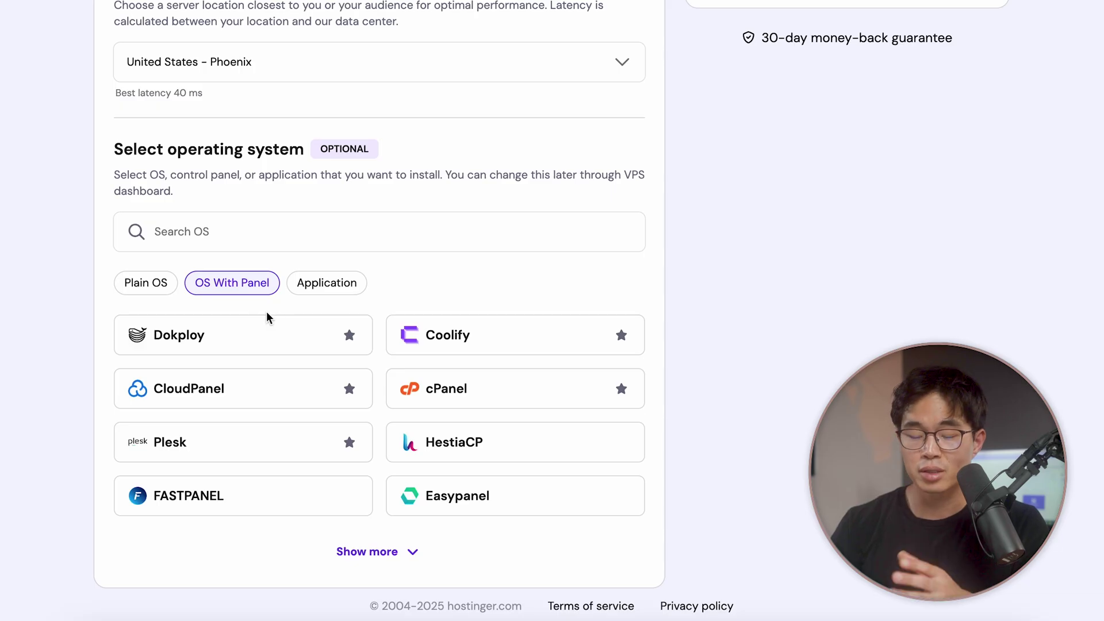
pyautogui.click(326, 287)
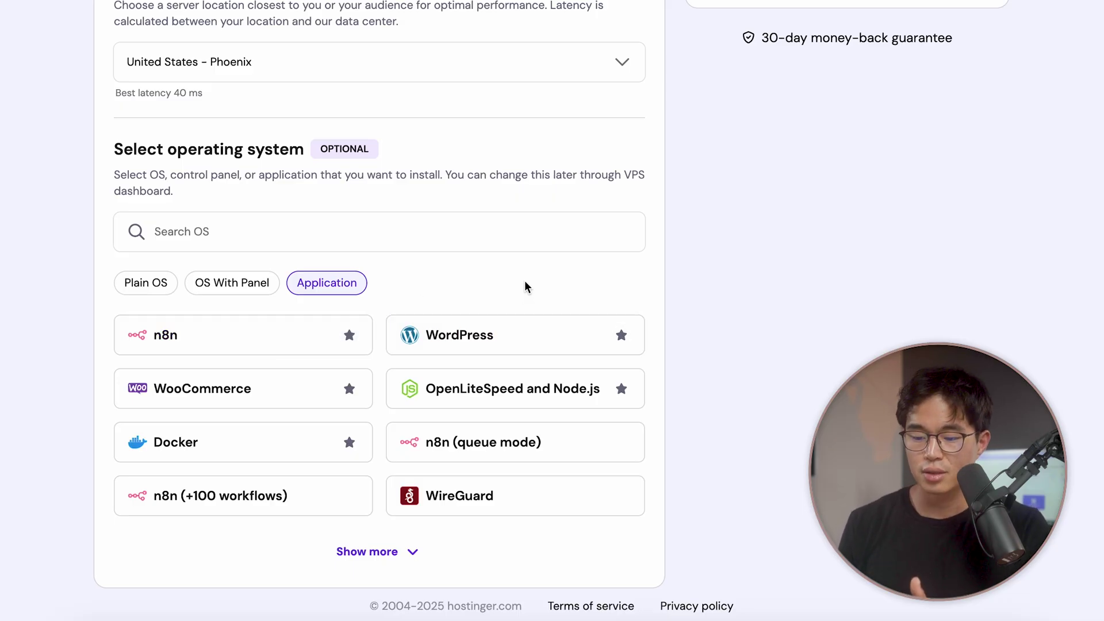
# - Select CloudPanel from the OS With Panel choices as the server's operating system and continue with the order
pyautogui.click(221, 284)
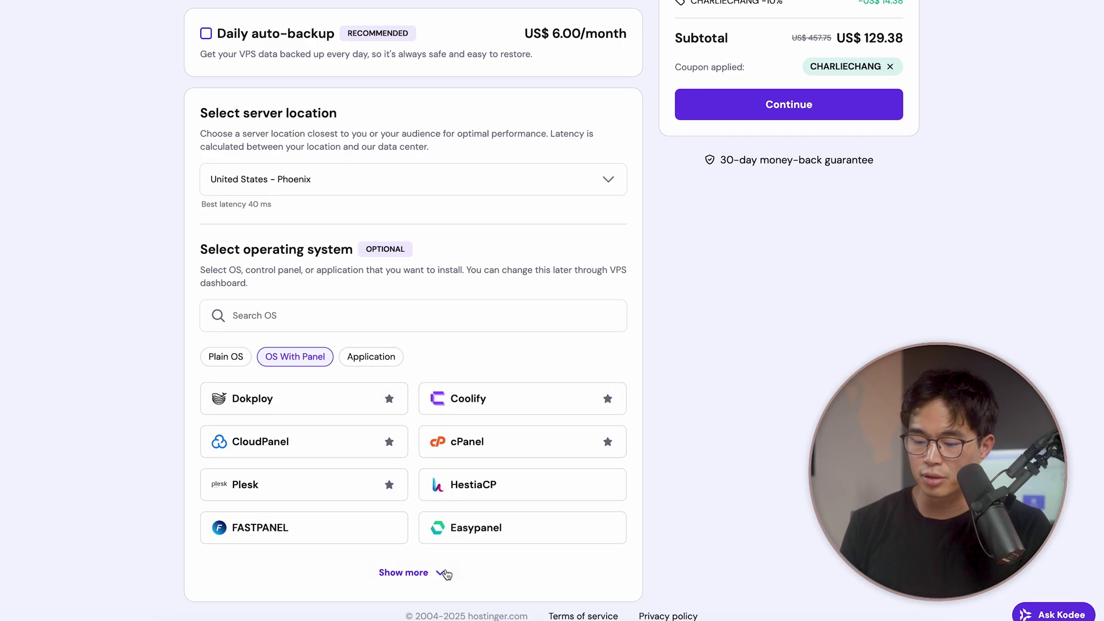
pyautogui.click(421, 577)
pyautogui.scroll(-1, 424, 575)
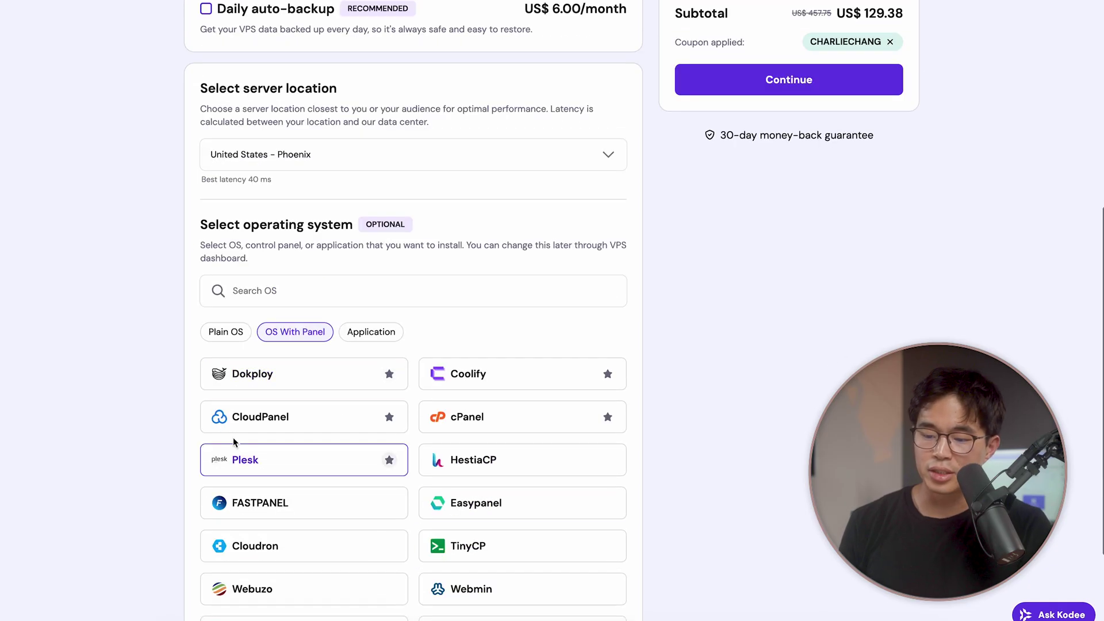
pyautogui.click(315, 412)
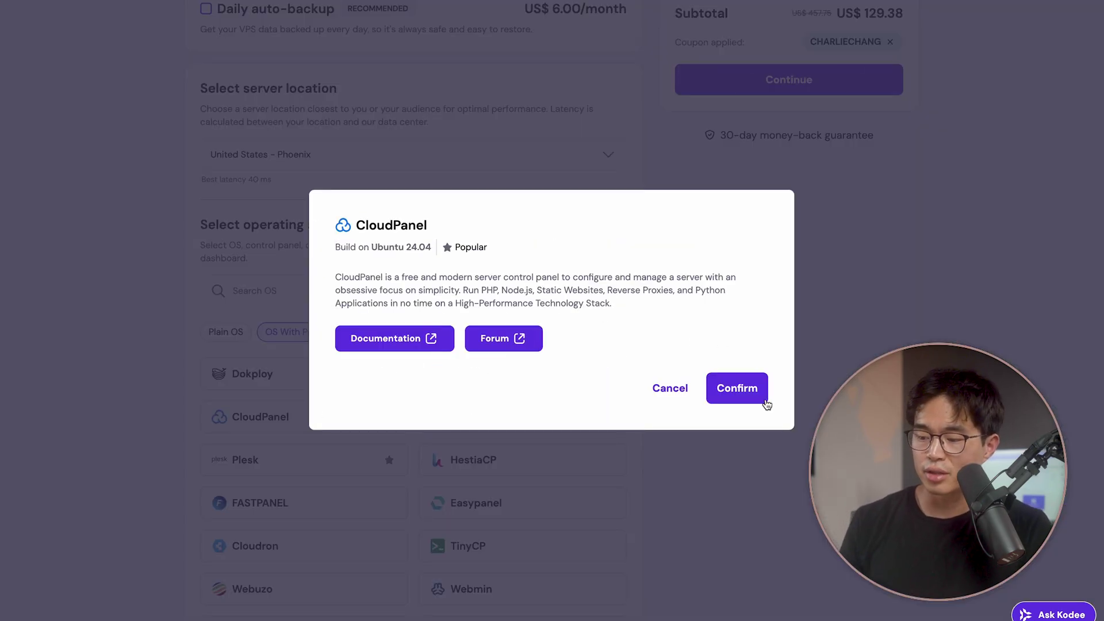
pyautogui.click(737, 388)
pyautogui.scroll(5, 771, 368)
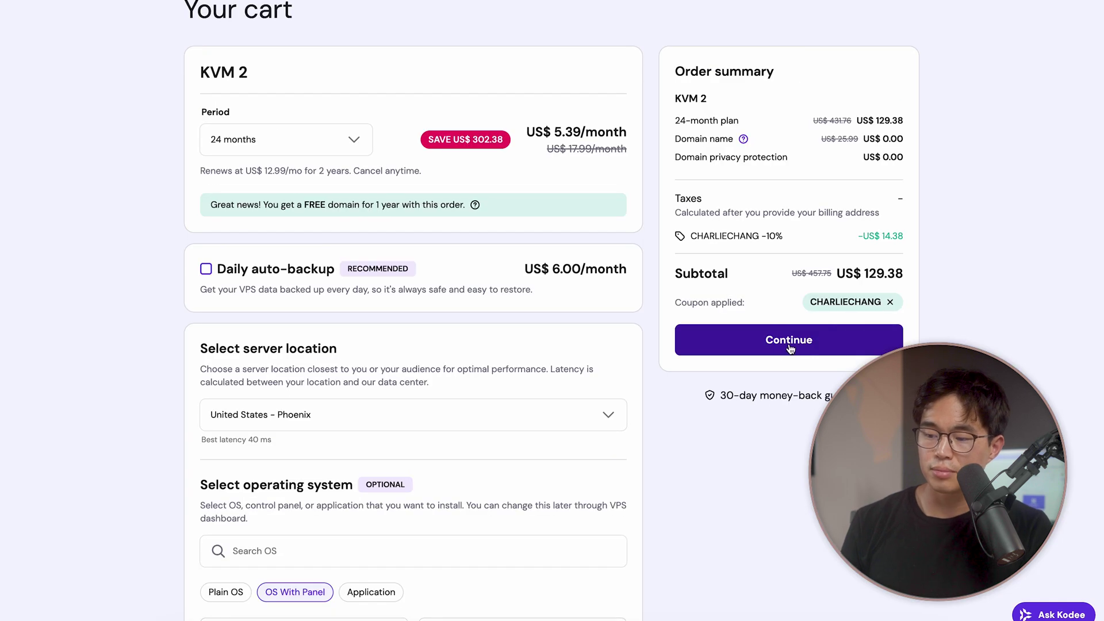
pyautogui.click(790, 348)
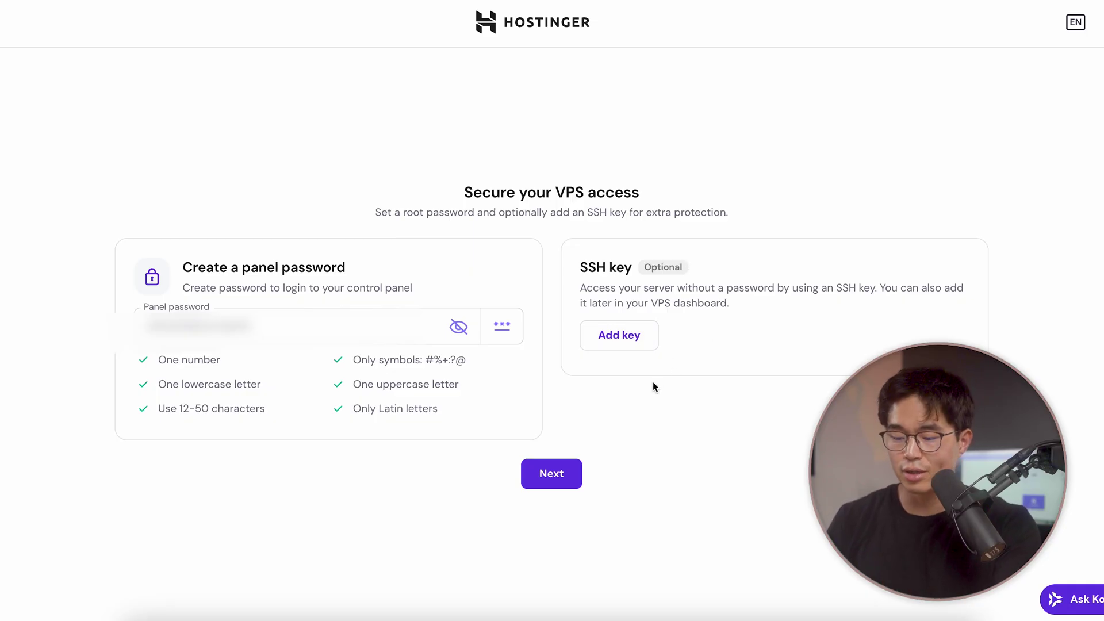
# - Proceed with the entered panel password, without adding an SSH key, and open the VPS management dashboard
pyautogui.click(552, 474)
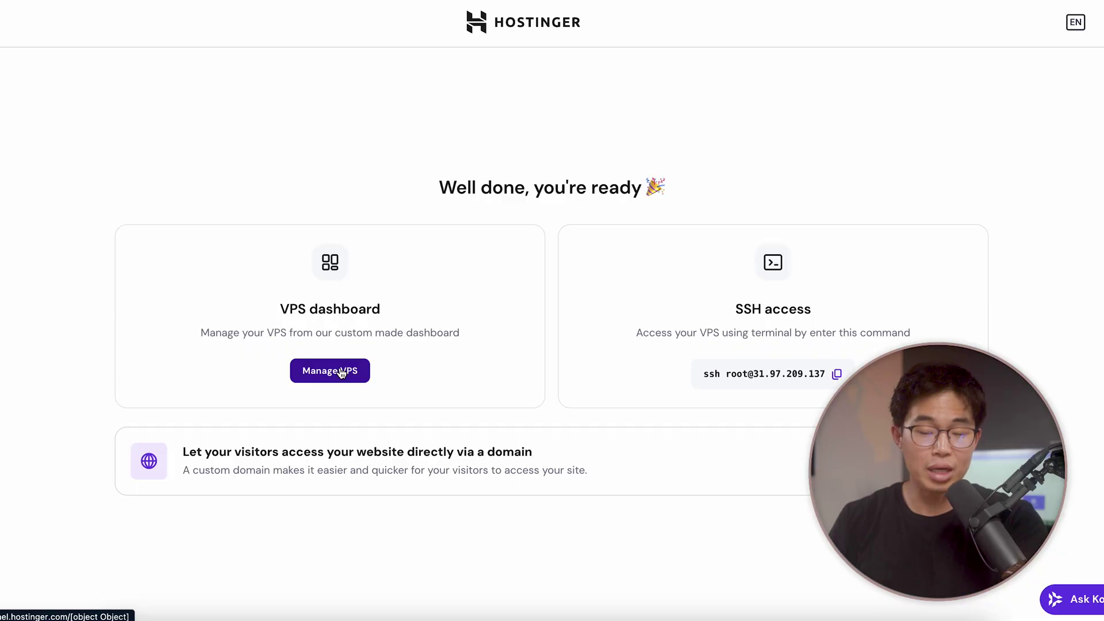
pyautogui.click(341, 372)
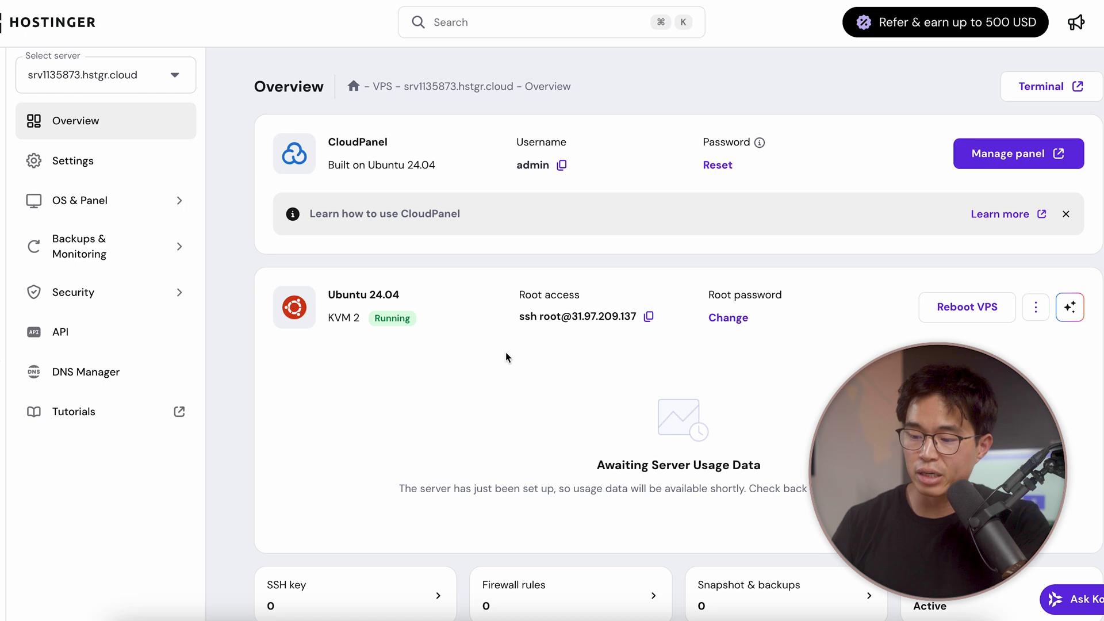
# - Review the VPS overview, including the server status, VPS details and plan details
pyautogui.scroll(-1, 808, 406)
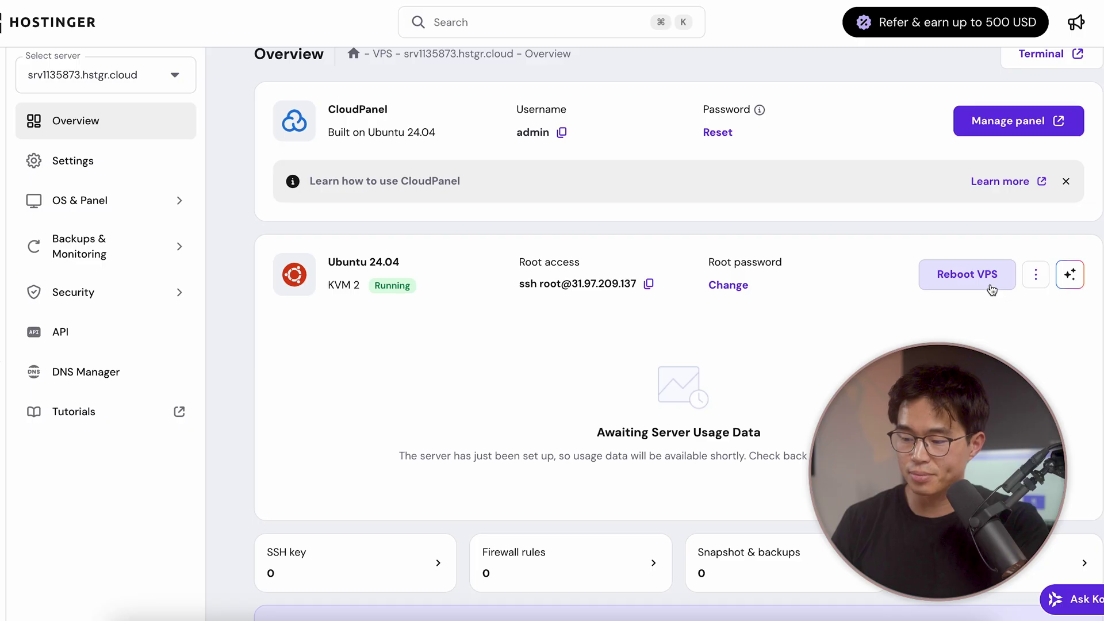
pyautogui.scroll(-8, 629, 591)
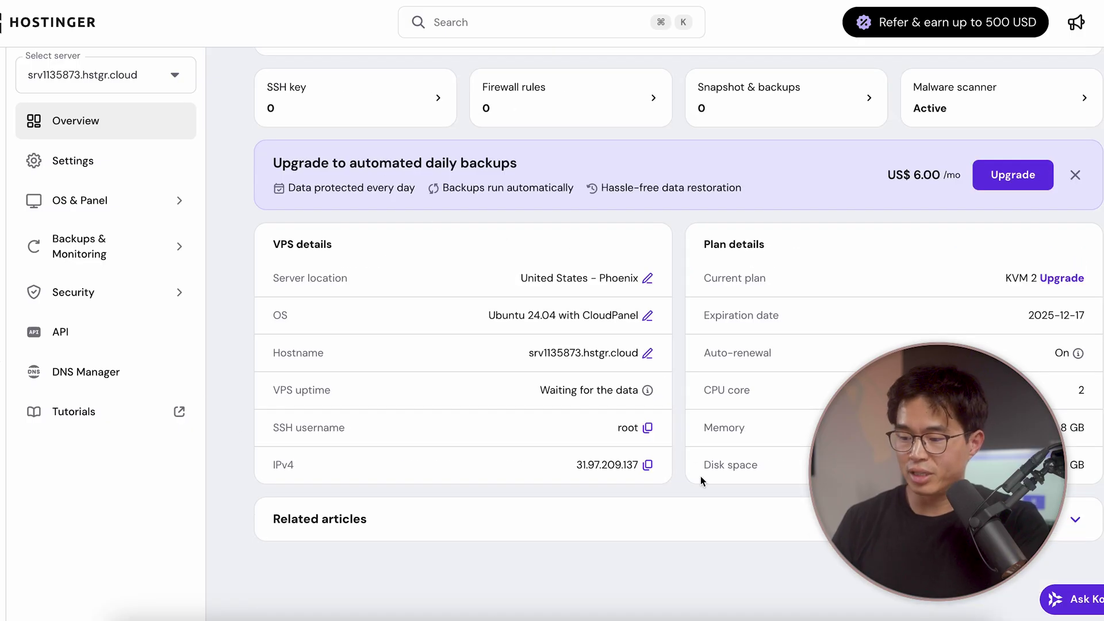
pyautogui.scroll(4, 271, 151)
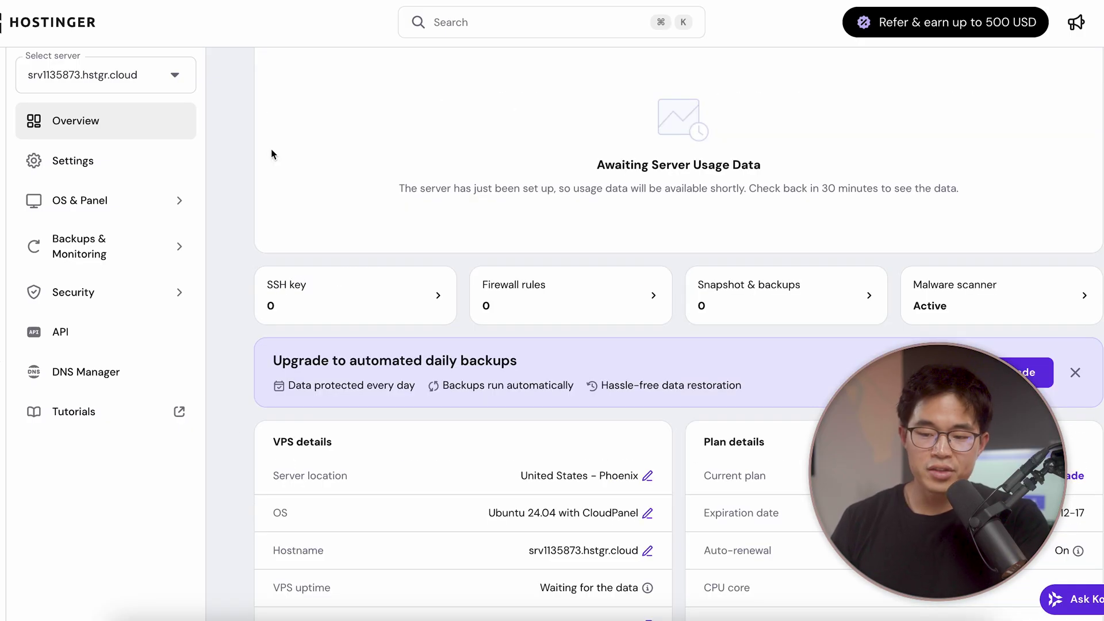
# - Review the VPS main settings, covering the root password, VPS configurations and DNS resolvers
pyautogui.click(88, 160)
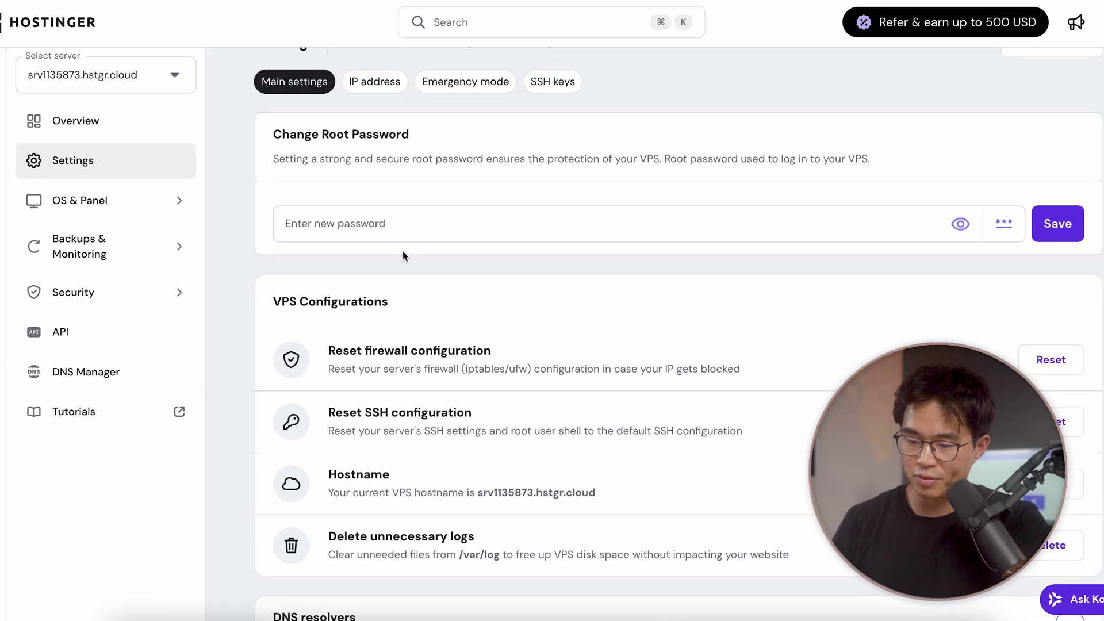
pyautogui.scroll(-2, 404, 251)
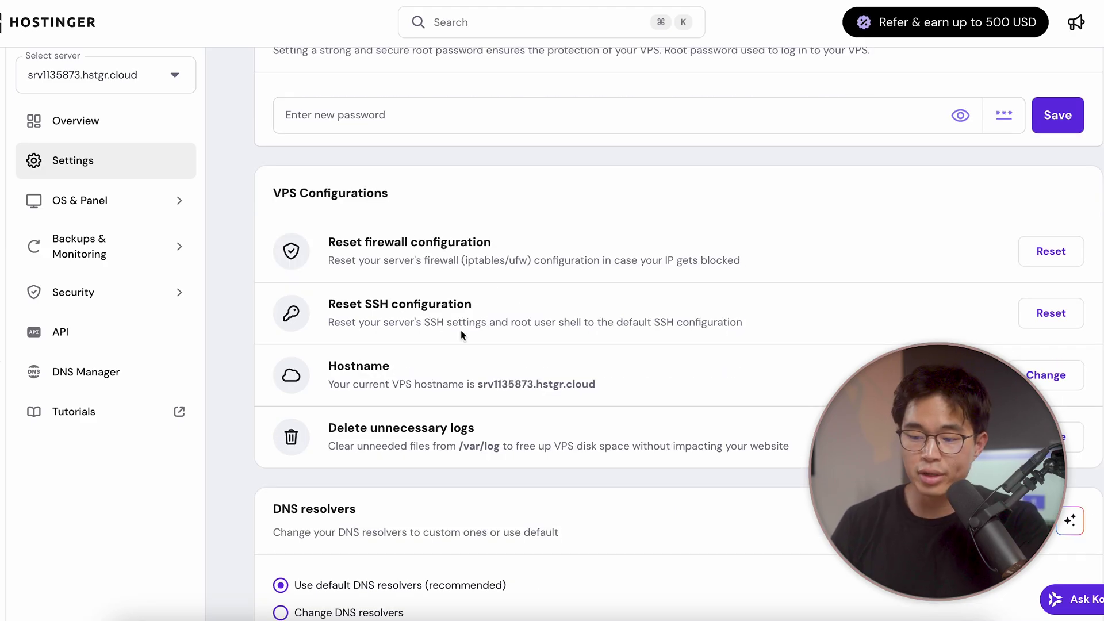
pyautogui.scroll(-3, 475, 339)
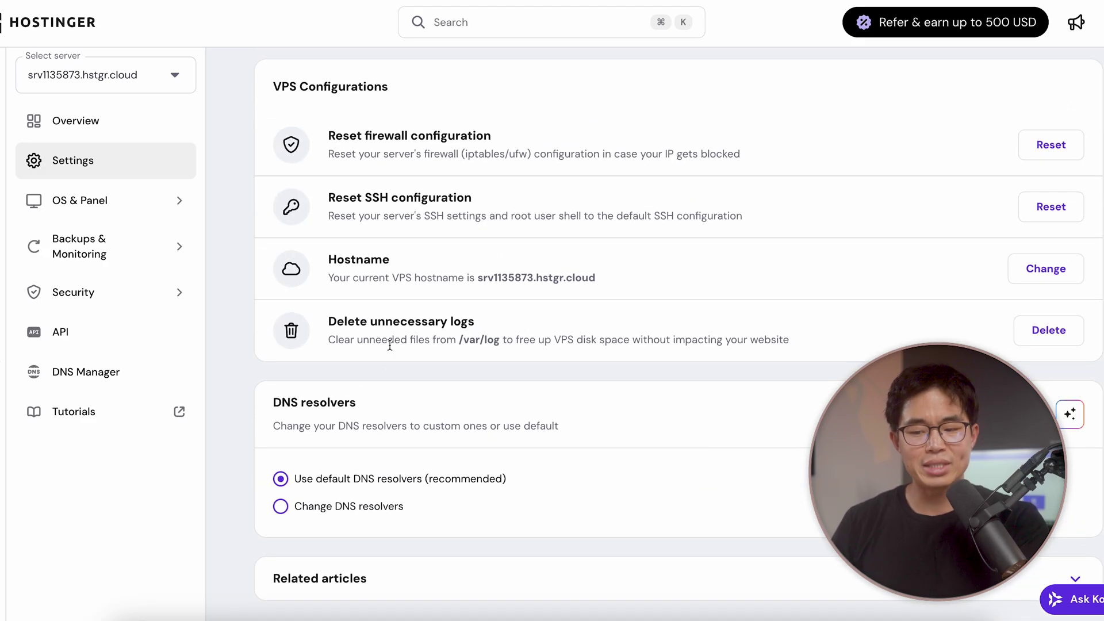
pyautogui.scroll(2, 390, 345)
# - Open the server's Operating System page and review the current OS and panel and the options for changing them
pyautogui.click(107, 202)
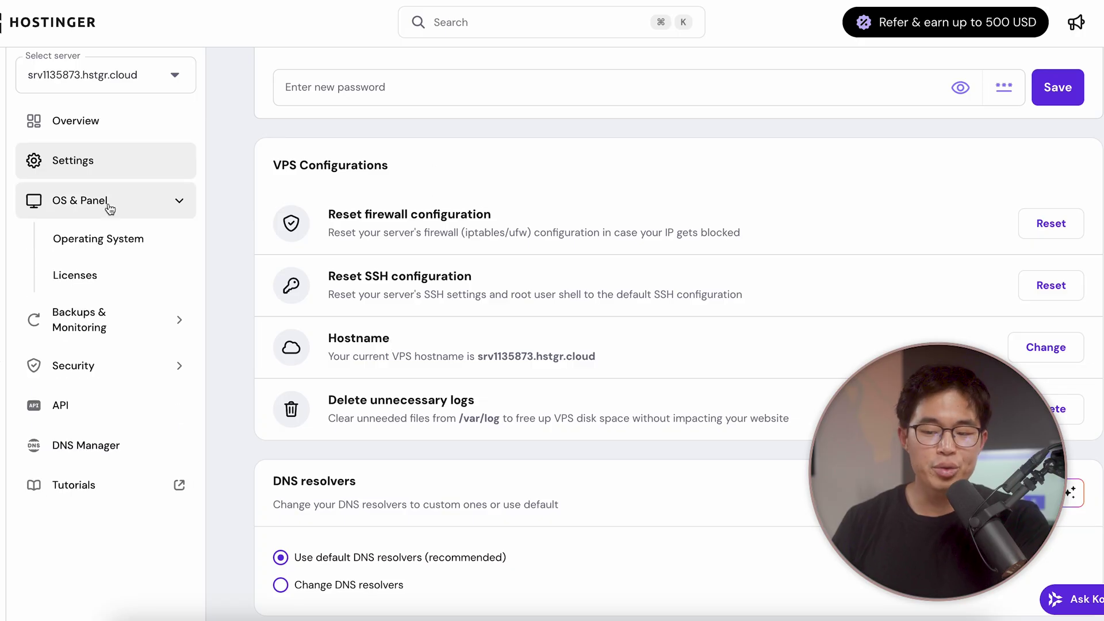
pyautogui.click(93, 241)
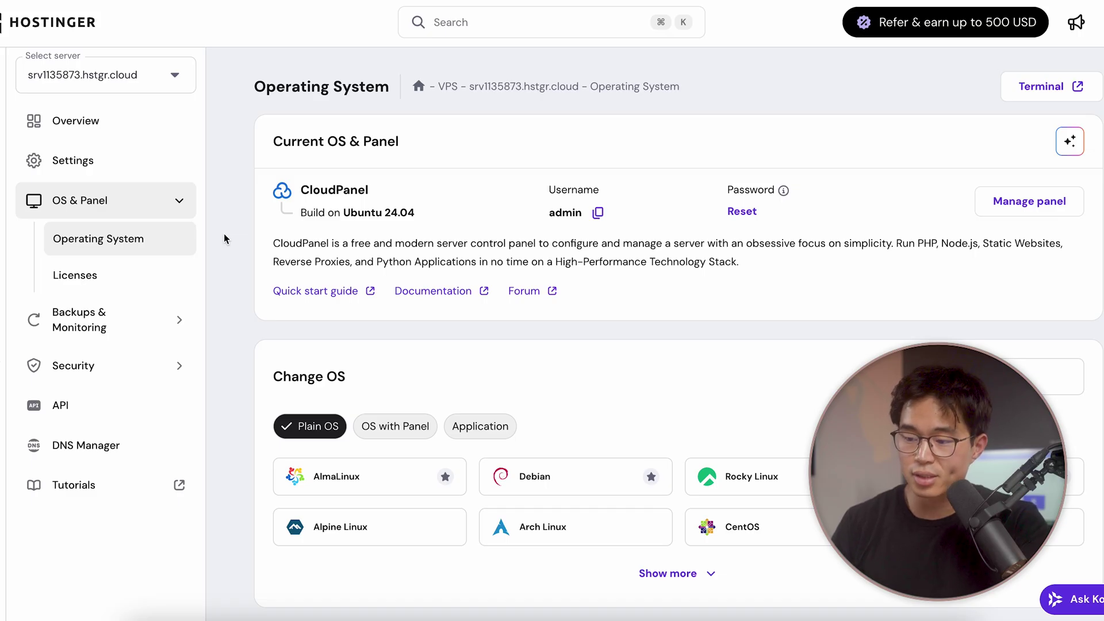
pyautogui.scroll(-1, 224, 239)
pyautogui.scroll(-2, 229, 284)
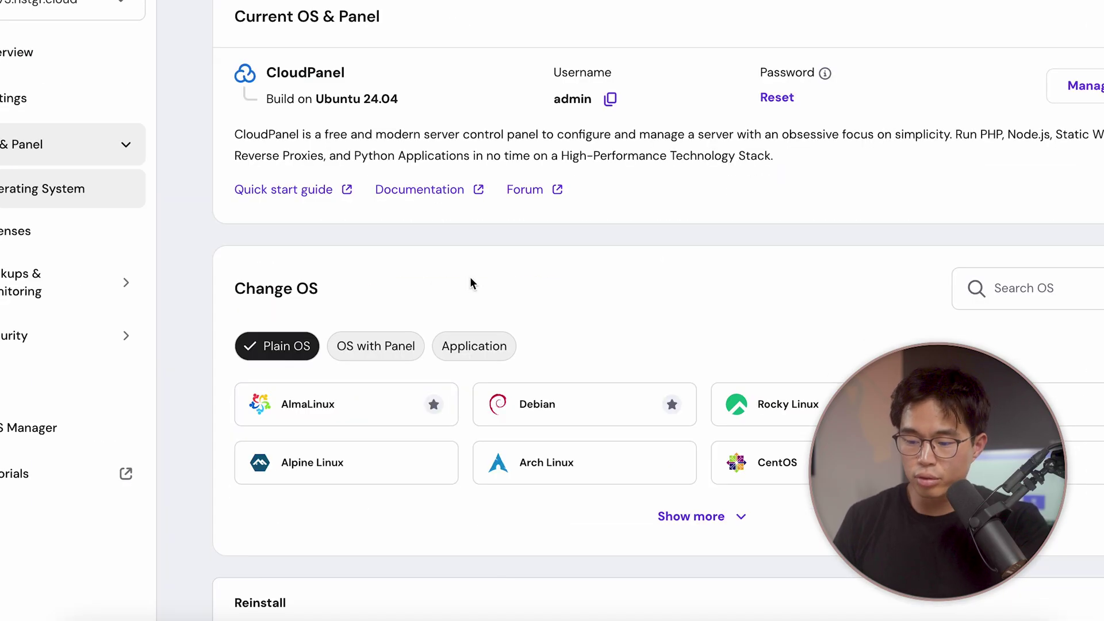
# - Browse the OS with Panel and Application alternatives, view cPanel's details, and close them without changing the OS
pyautogui.click(386, 347)
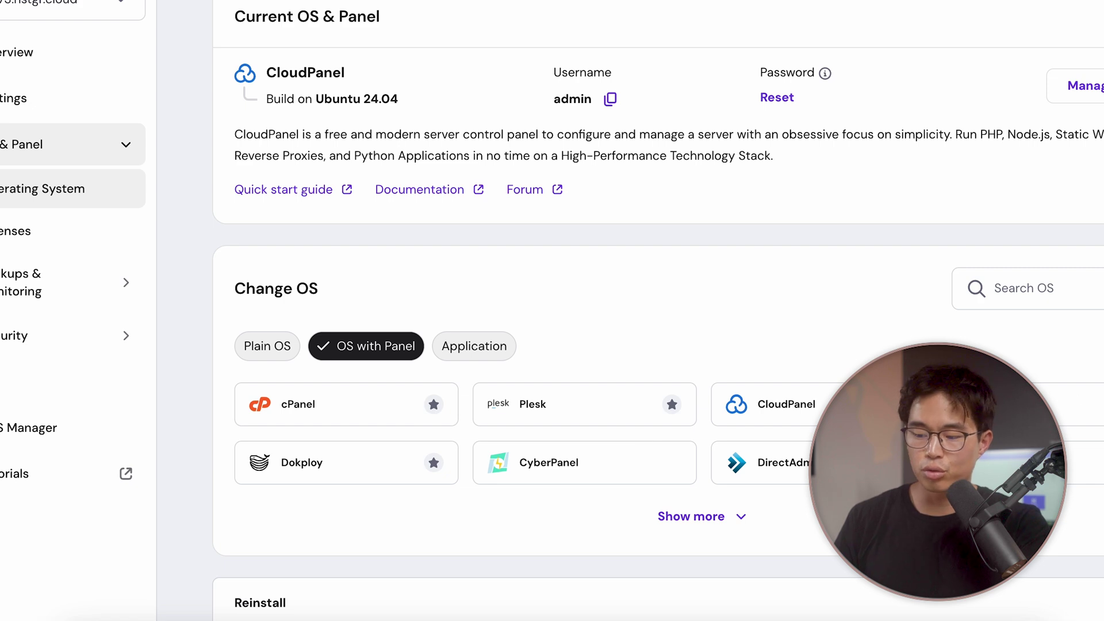
pyautogui.click(505, 354)
pyautogui.scroll(-2, 505, 353)
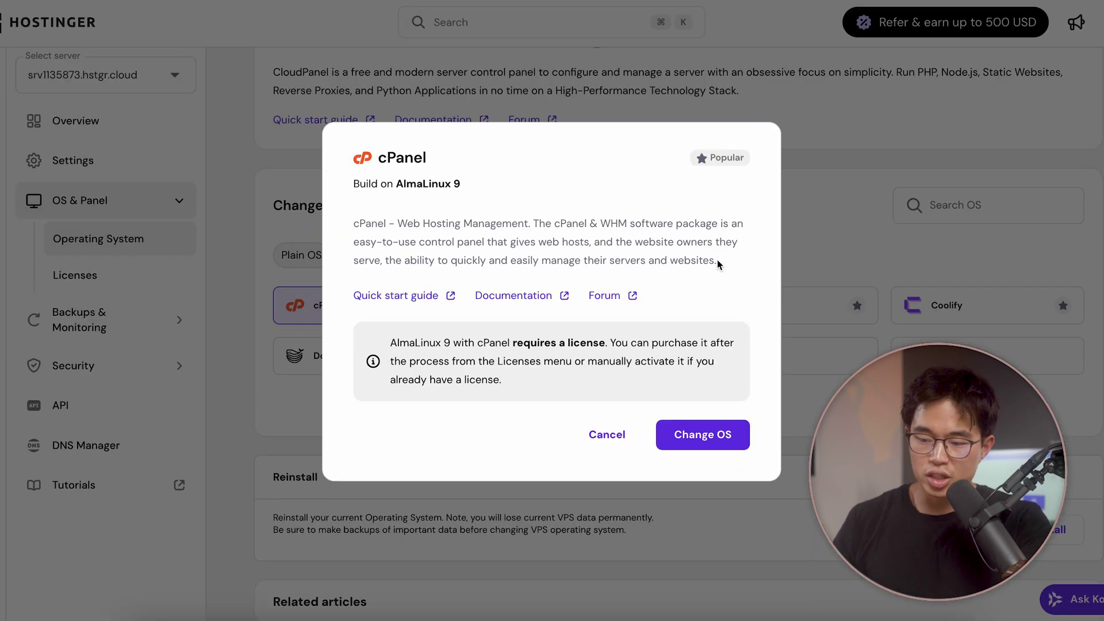
pyautogui.click(814, 94)
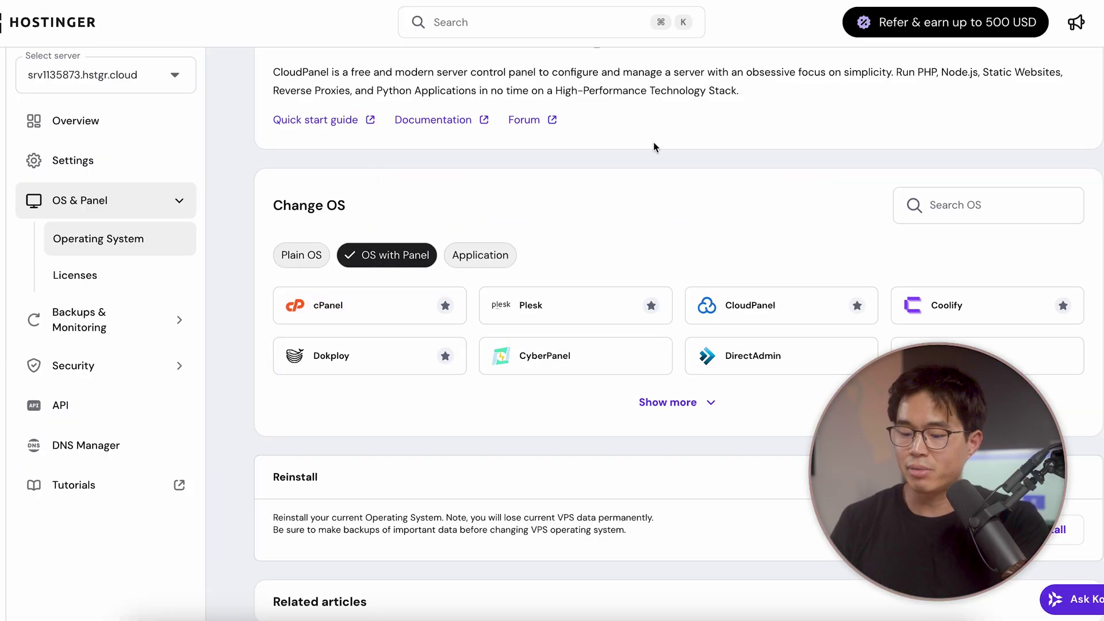
# - View the server's Snapshots & Backups page and its Server Usage page
pyautogui.scroll(3, 653, 147)
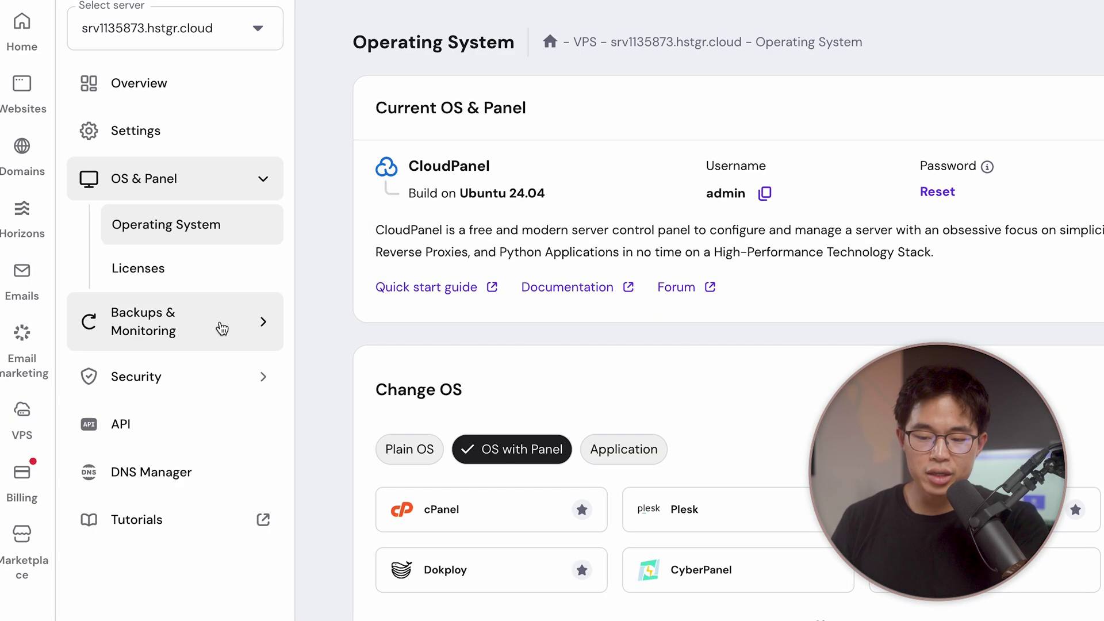
pyautogui.click(184, 331)
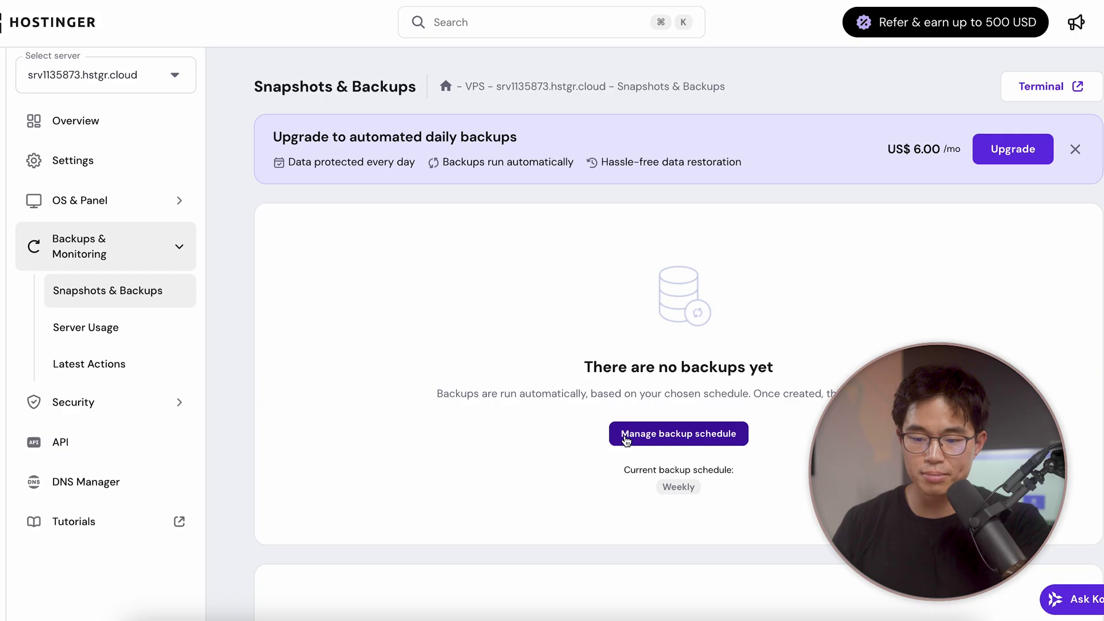
pyautogui.click(127, 326)
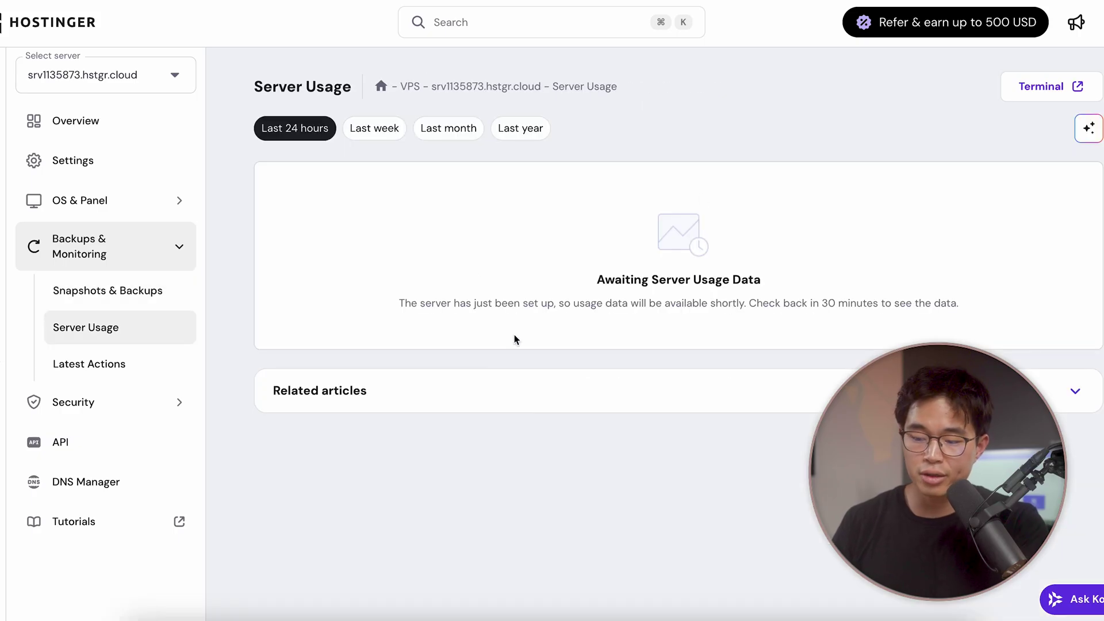
# - View the server's Malware Scanner page in the security section
pyautogui.click(89, 405)
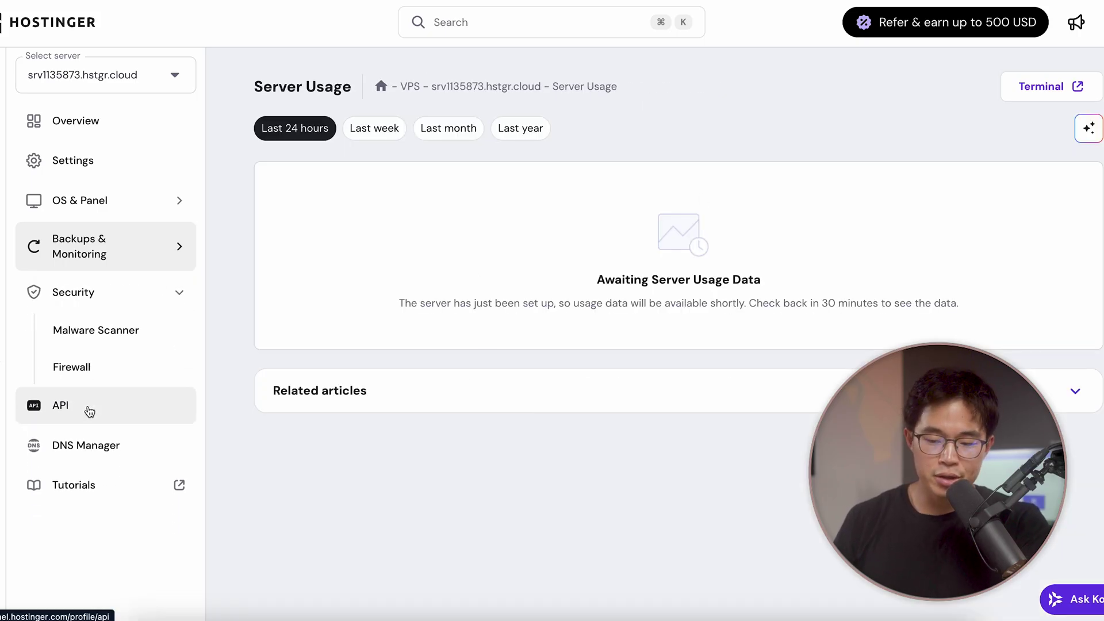
pyautogui.click(135, 336)
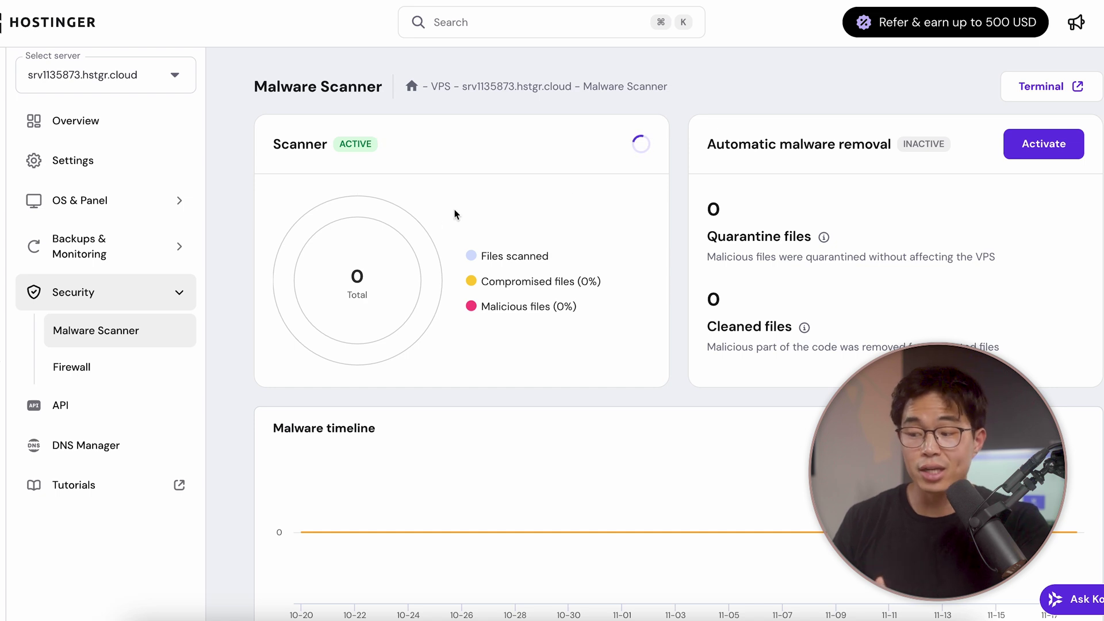
# - View the server's Firewall page in the security section
pyautogui.click(74, 367)
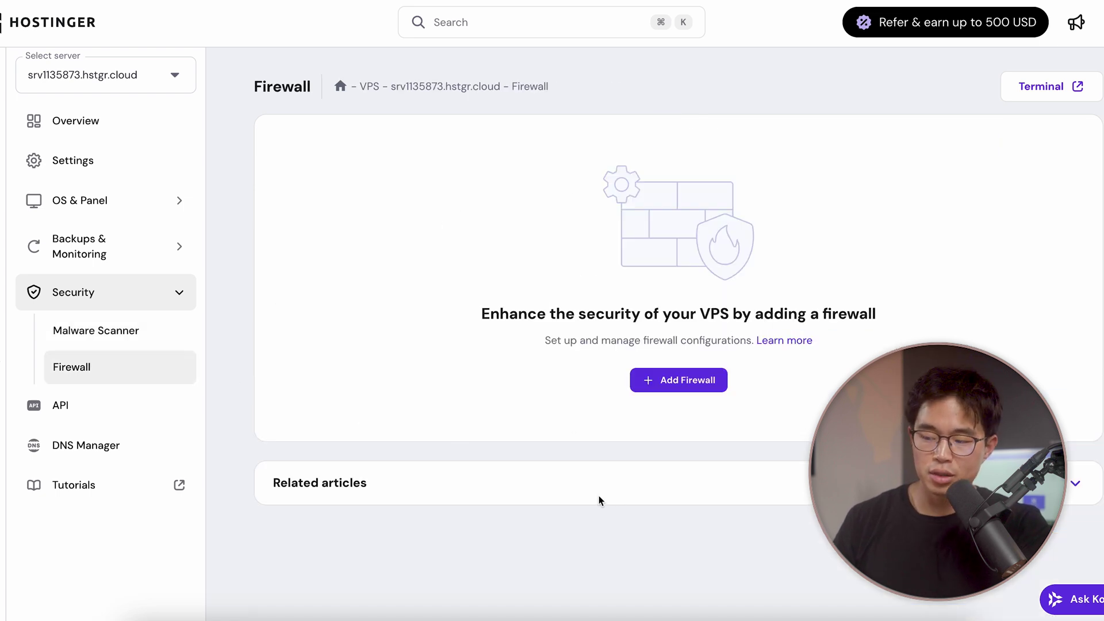
# - Try to add the domain vpshostingdemoaccount.com to the account through the server's DNS Manager
pyautogui.click(184, 445)
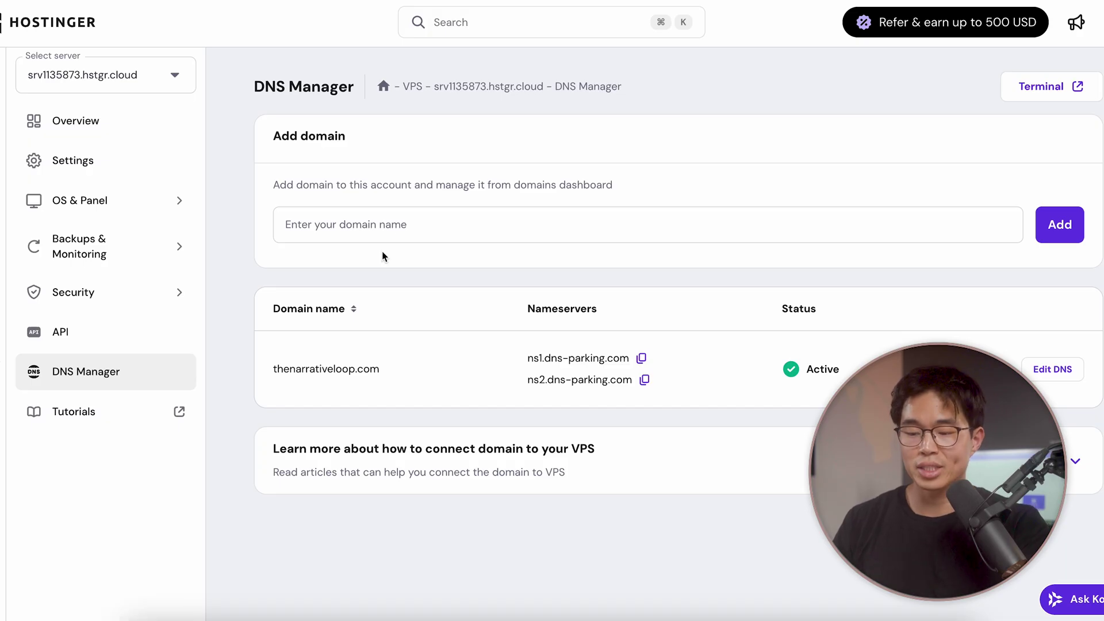
pyautogui.click(541, 232)
pyautogui.write('vpshostingdemoaccount.com')
pyautogui.moveTo(433, 224); pyautogui.dragTo(285, 224)
pyautogui.click(1060, 224)
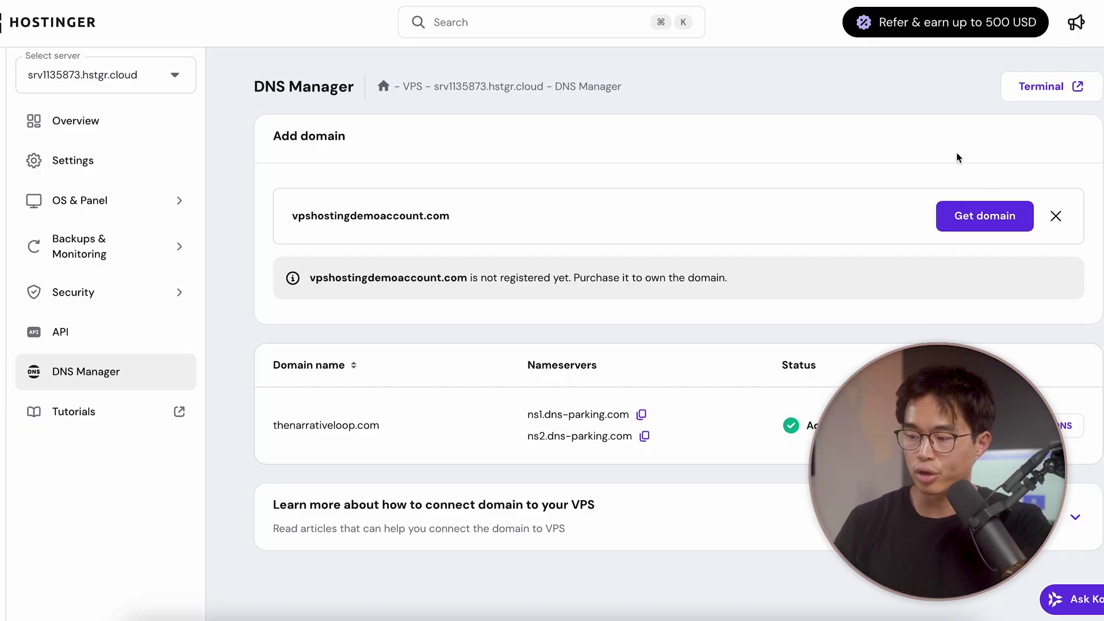
# - Open the VPS tutorials and look through the Getting Started articles in the knowledge base
pyautogui.click(97, 415)
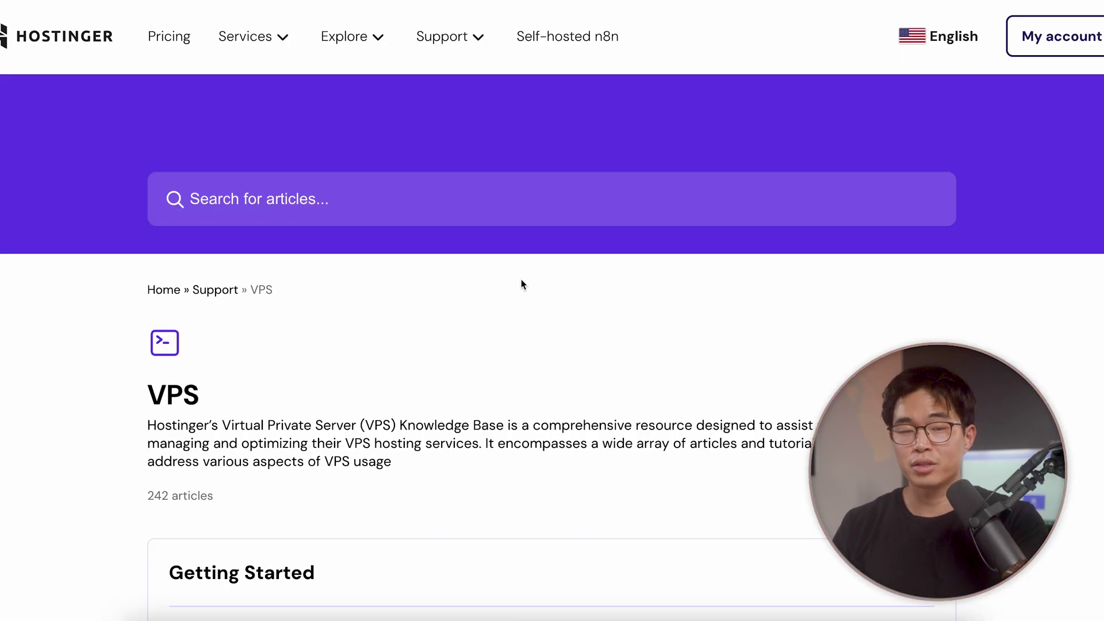
pyautogui.scroll(-9, 123, 300)
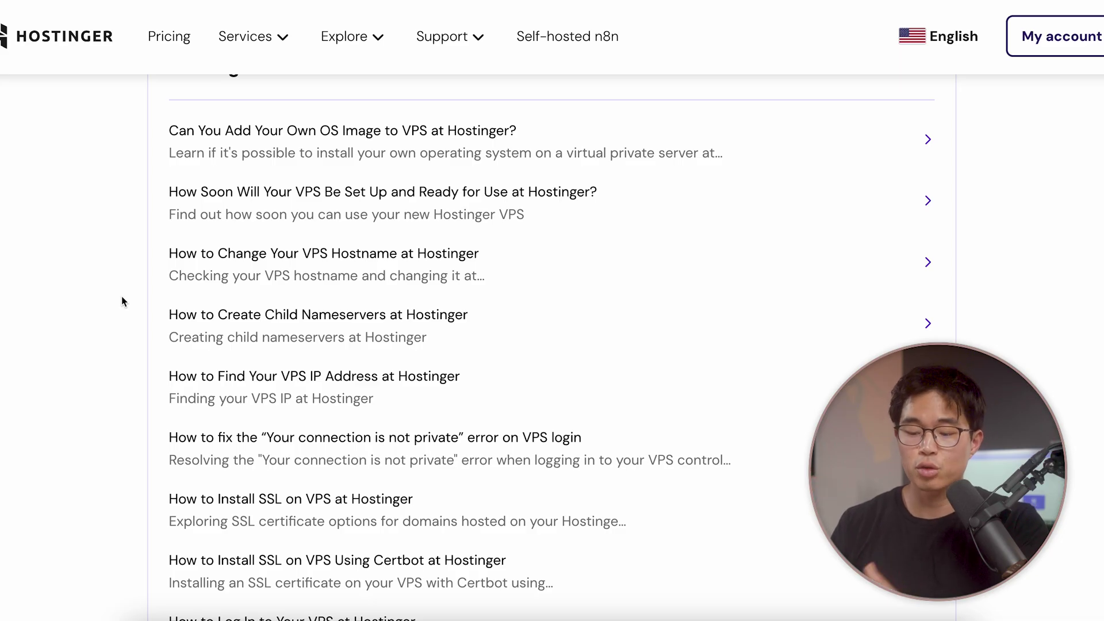
pyautogui.scroll(-1, 122, 297)
pyautogui.scroll(-4, 122, 295)
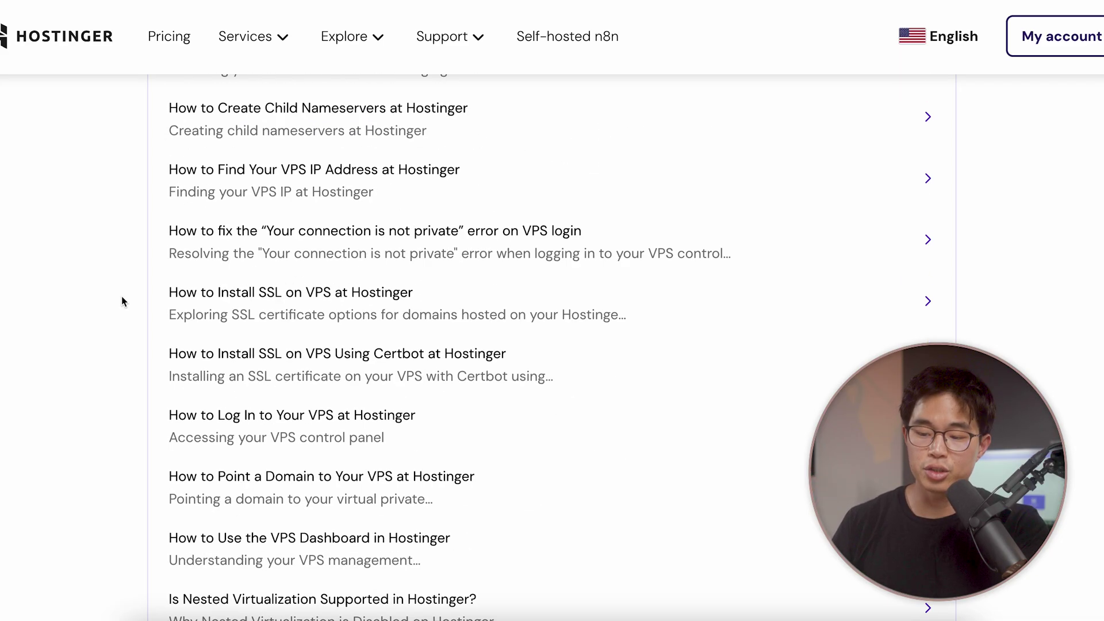
pyautogui.scroll(12, 185, 330)
pyautogui.scroll(-1, 320, 392)
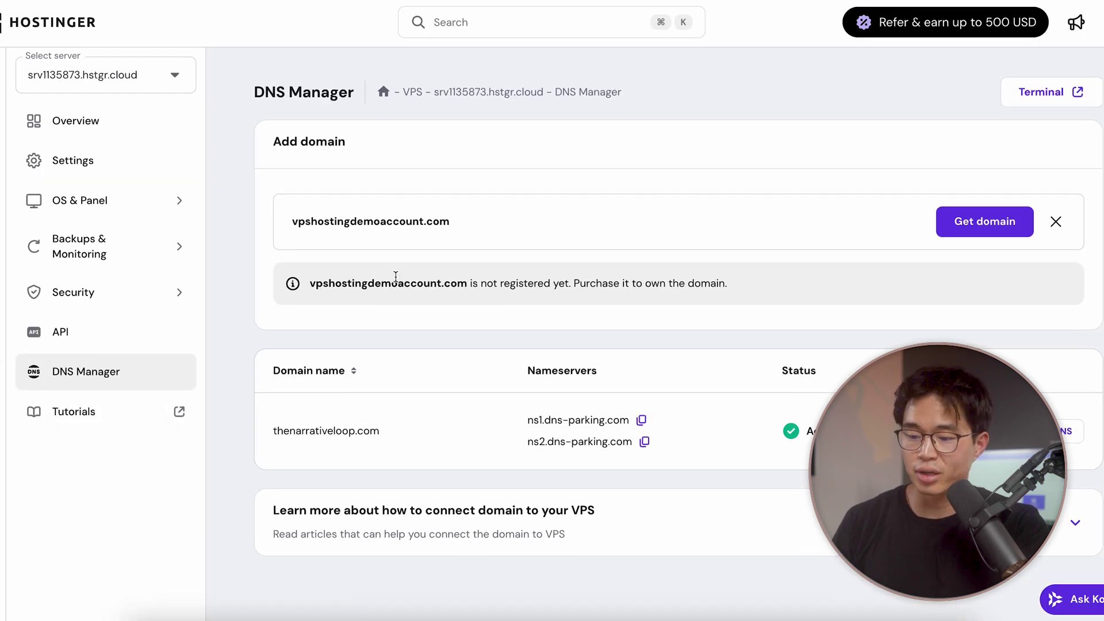
# - Open CloudPanel from the server's overview and log in as admin with the account password
pyautogui.click(75, 120)
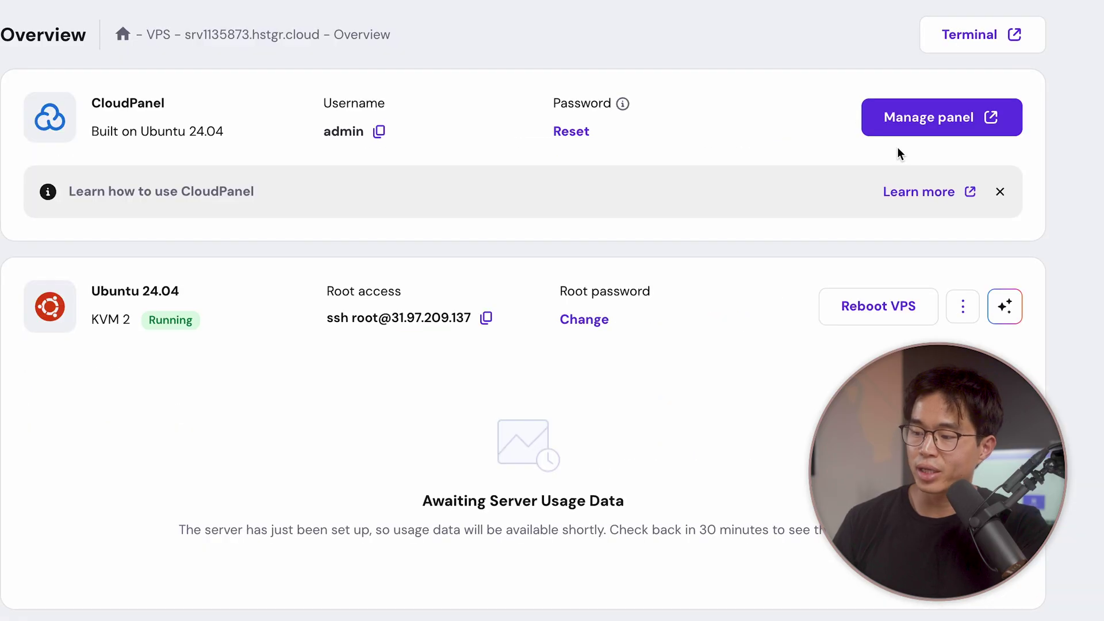
pyautogui.click(943, 117)
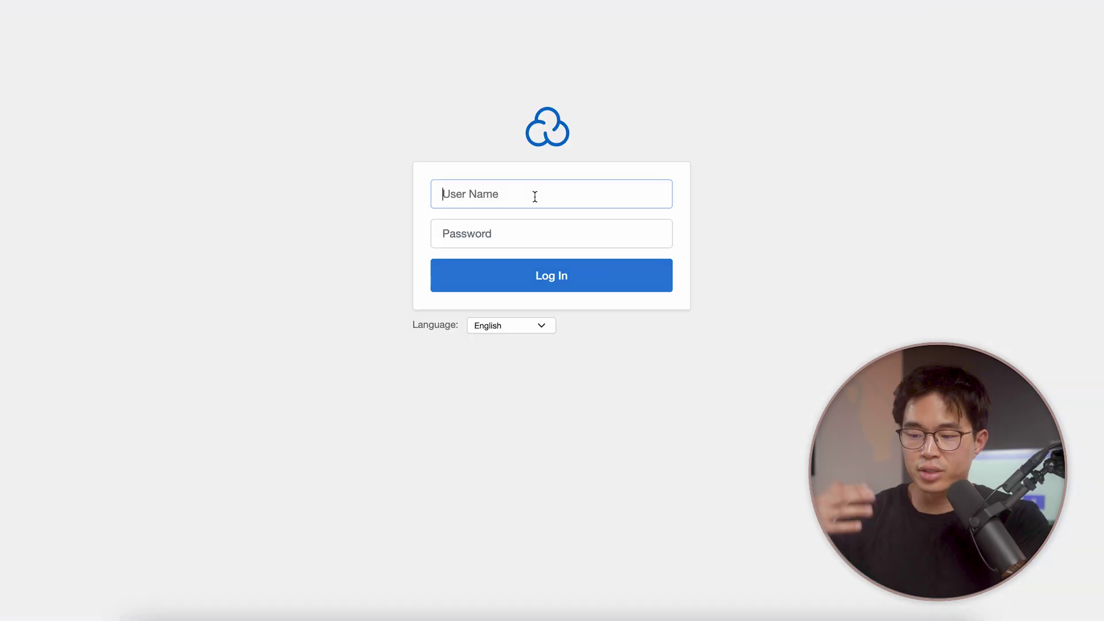
pyautogui.write('admin')
pyautogui.press('Tab')
pyautogui.press('super+v')
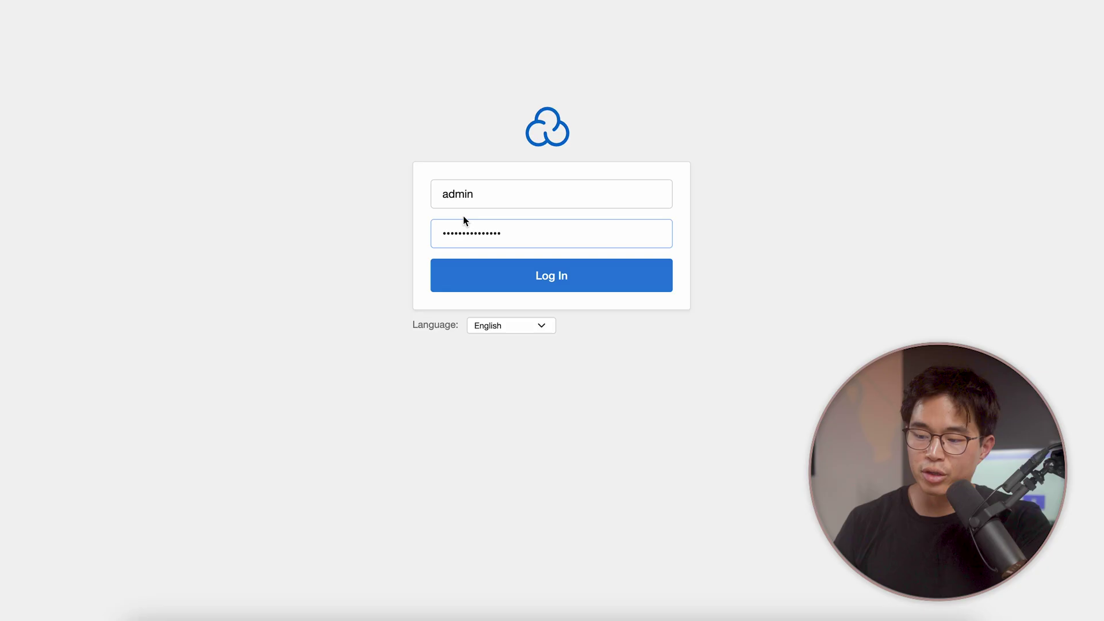
pyautogui.click(571, 276)
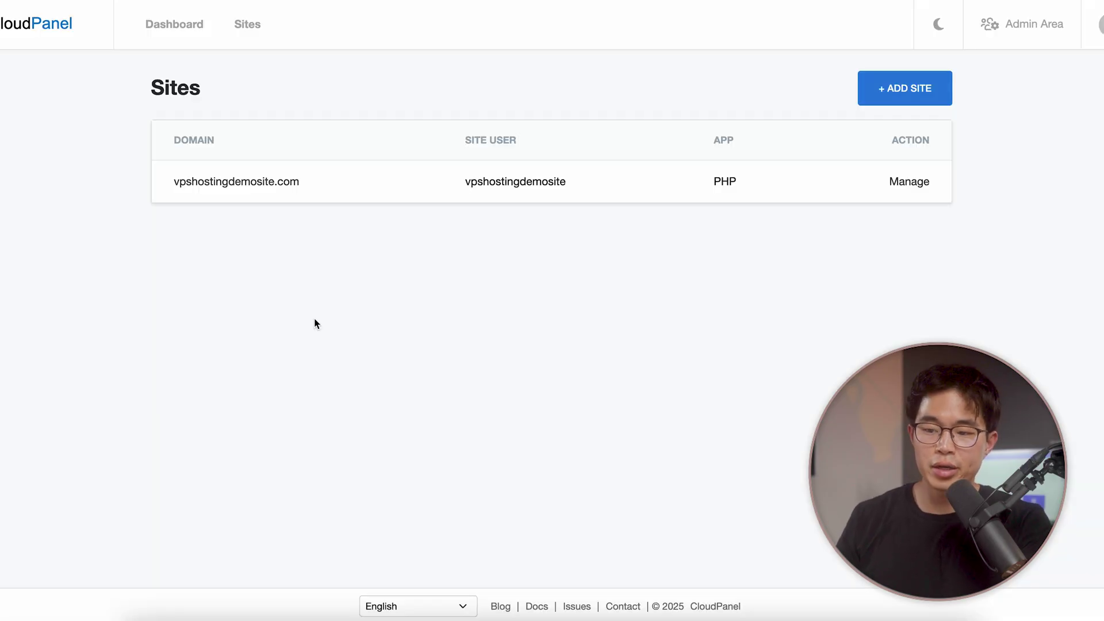
pyautogui.click(912, 93)
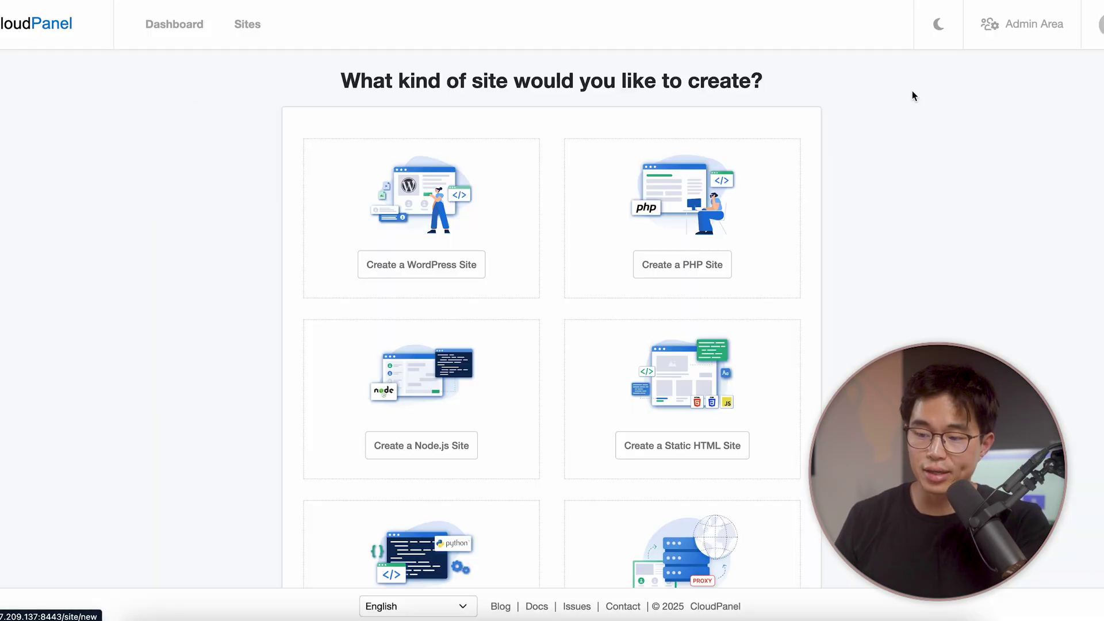
pyautogui.scroll(-3, 504, 387)
pyautogui.scroll(3, 504, 392)
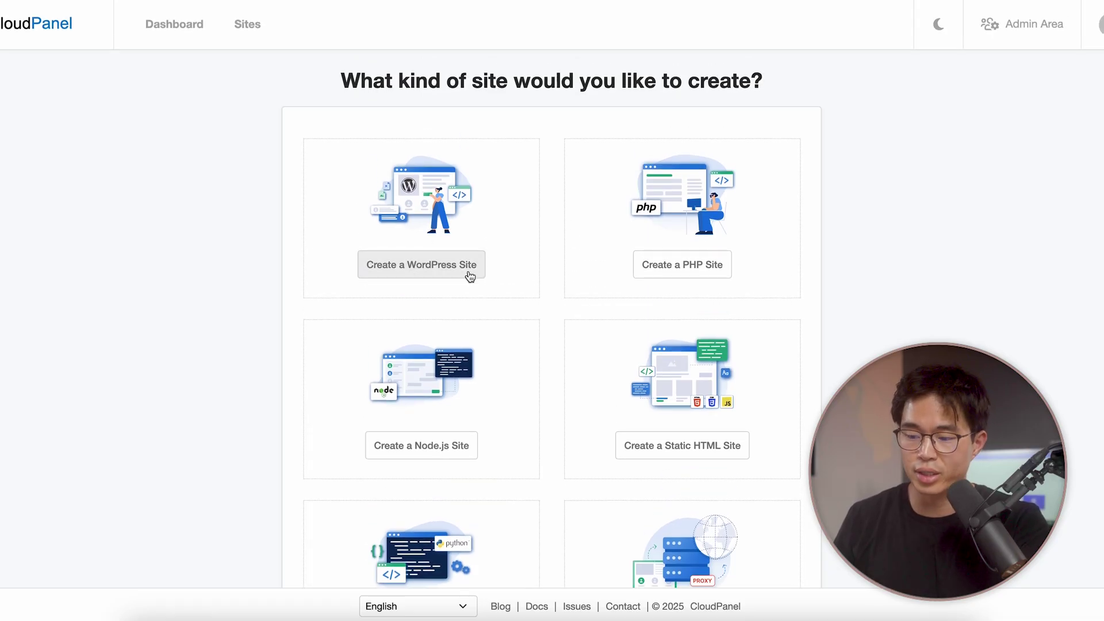
pyautogui.click(441, 269)
pyautogui.write('www.thenarrativeloop.com')
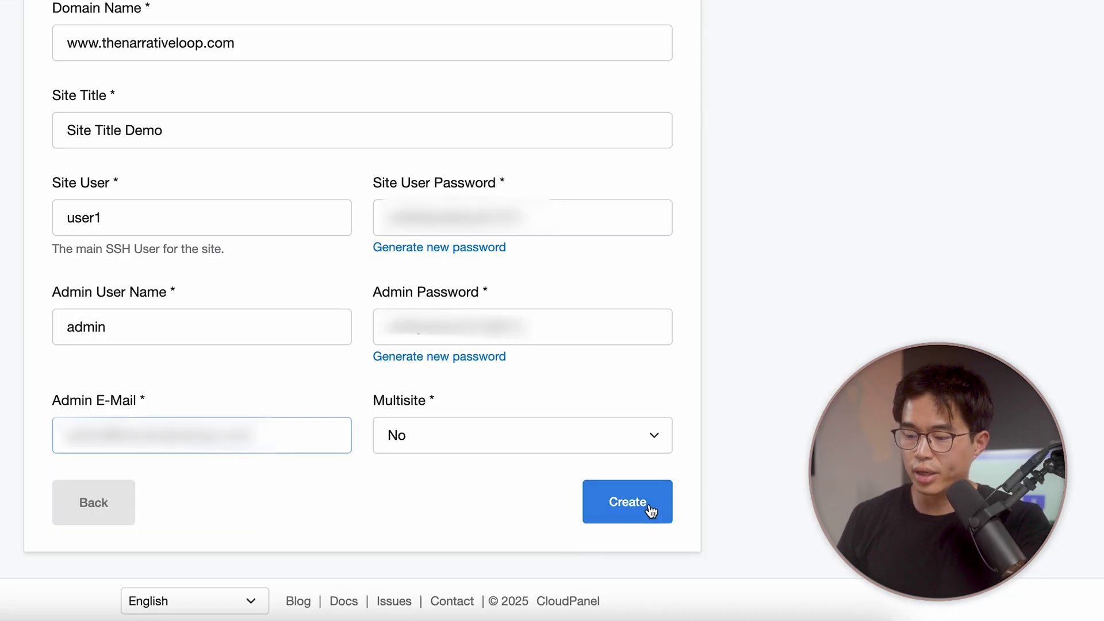
pyautogui.click(804, 554)
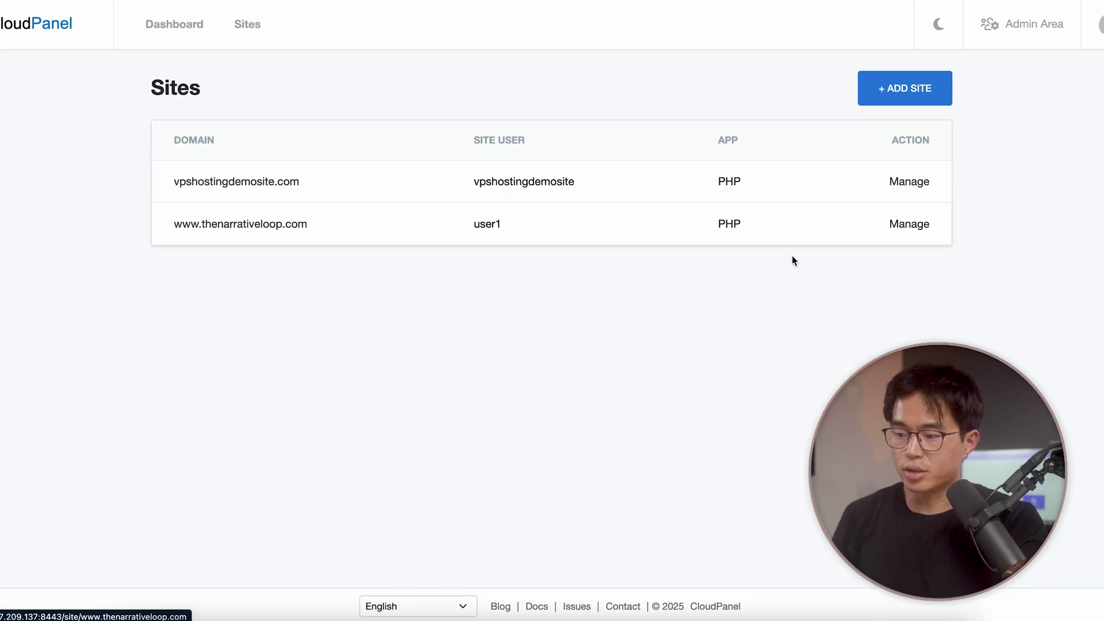
pyautogui.click(270, 225)
pyautogui.click(576, 98)
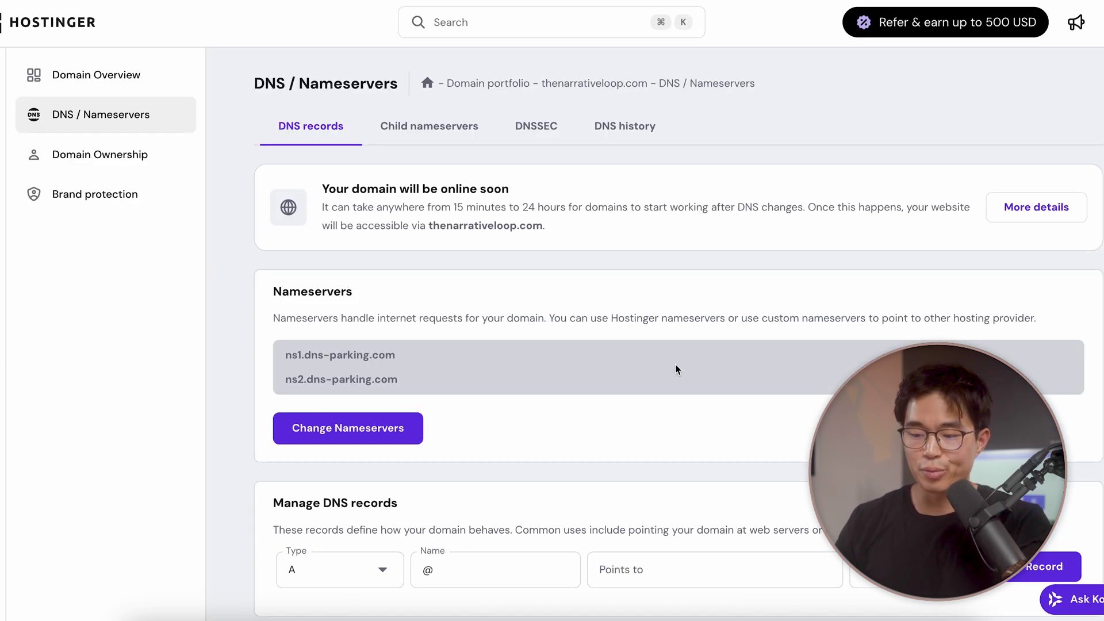
# - Review thenarrativeloop.com's DNS / Nameservers page and the Hostinger guide's A and CNAME record options for pointing a domain to a VPS
pyautogui.scroll(-1, 516, 356)
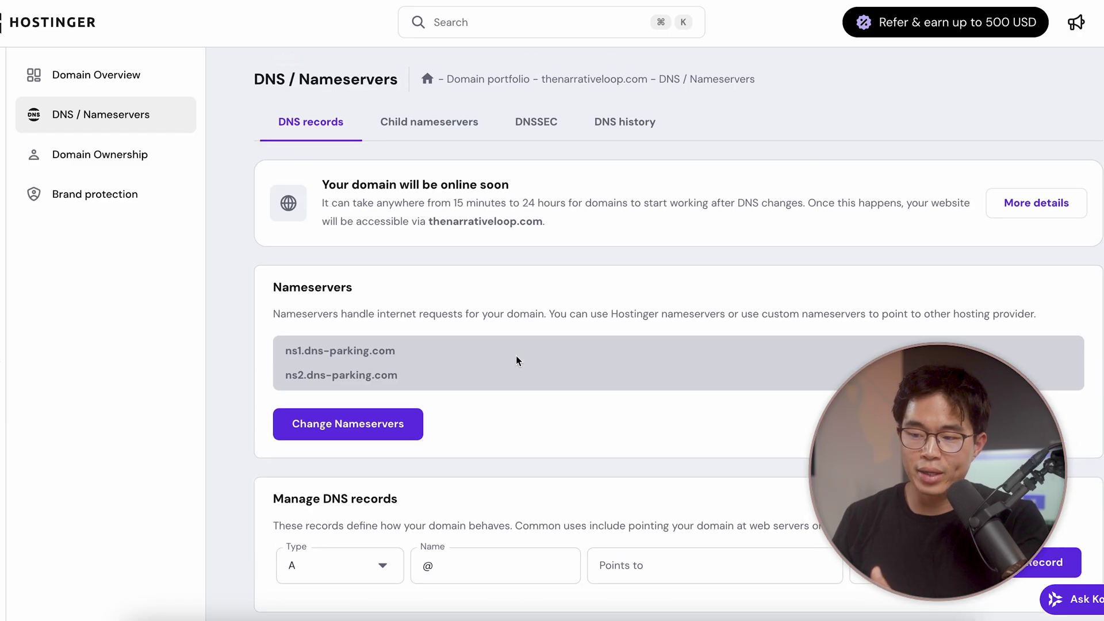
pyautogui.scroll(-5, 379, 335)
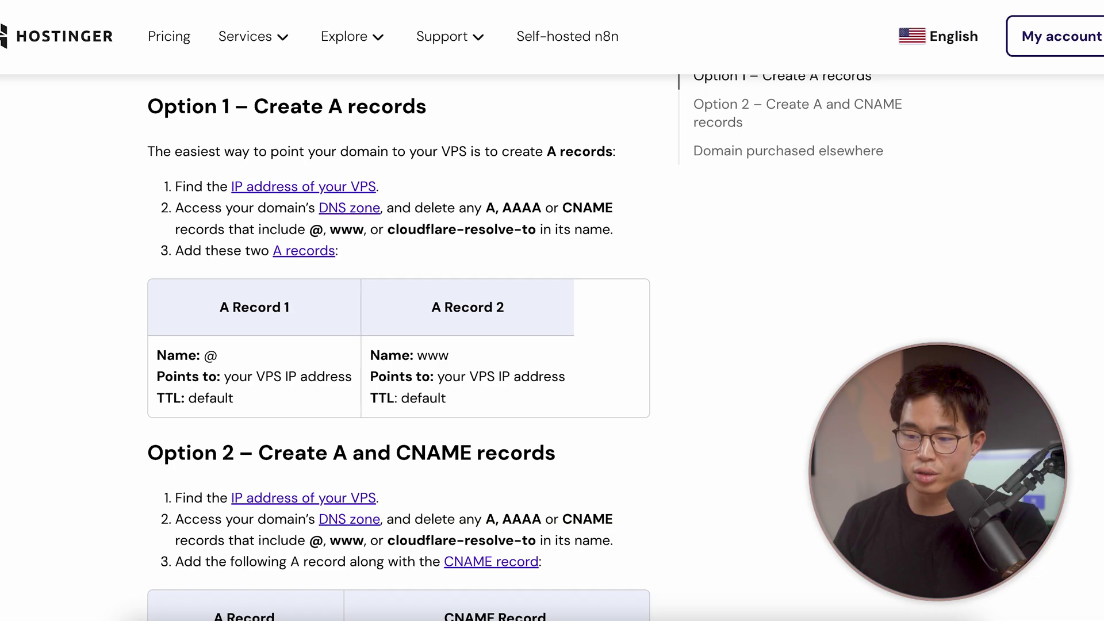
pyautogui.scroll(-10, 511, 485)
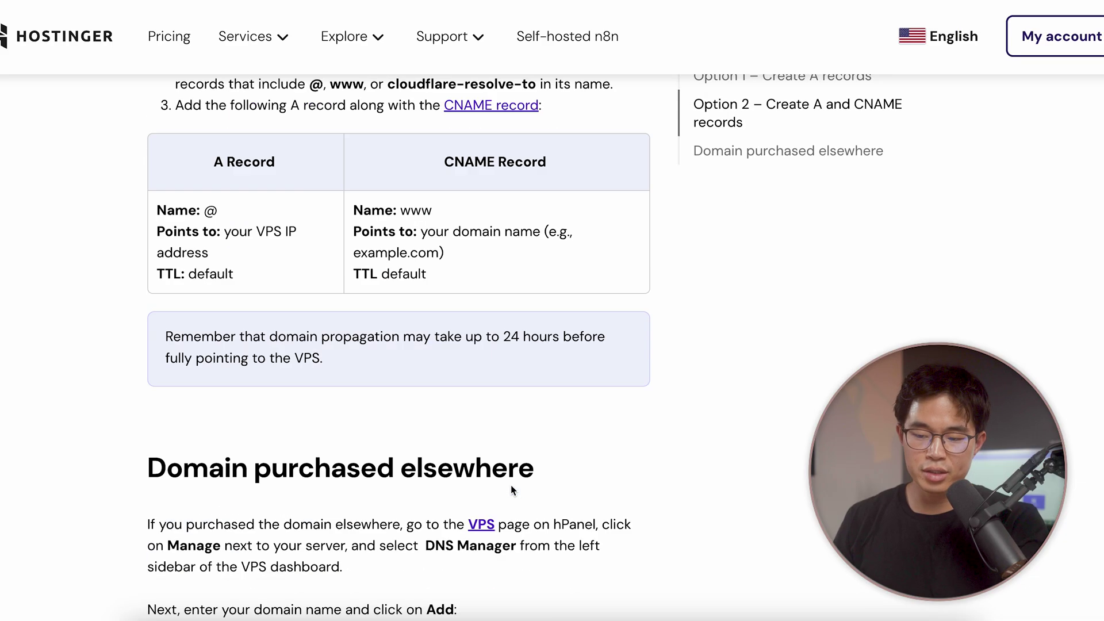
pyautogui.scroll(10, 511, 487)
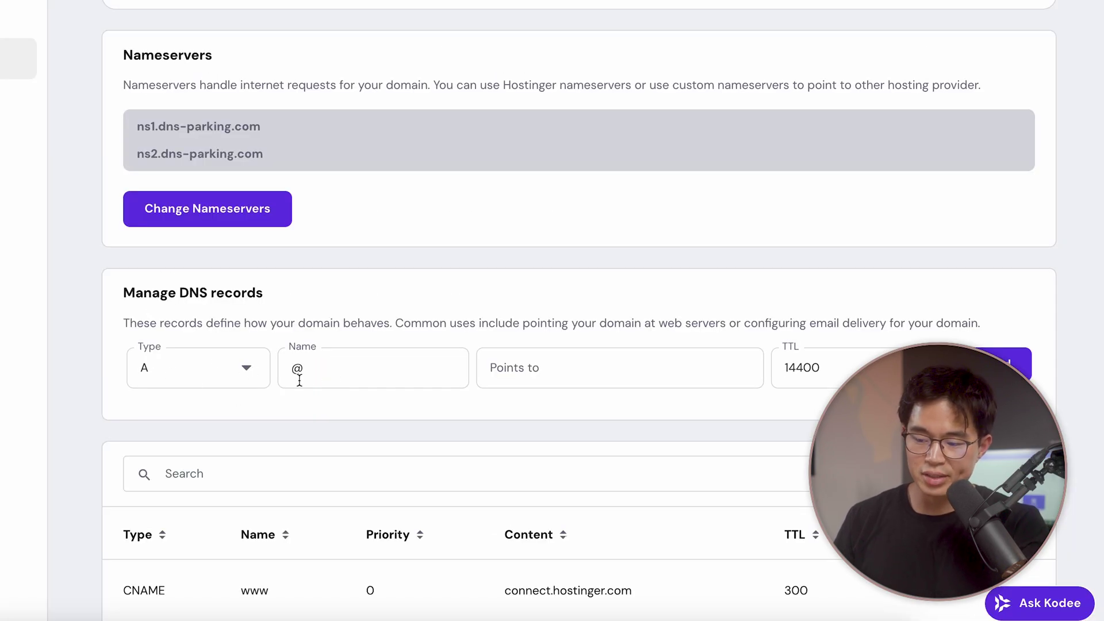
# - Add an A record for thenarrativeloop.com with name @, pointing to 31.97.209.137, with a TTL of 14400
pyautogui.click(550, 371)
pyautogui.hotkey('ctrl', 'v')
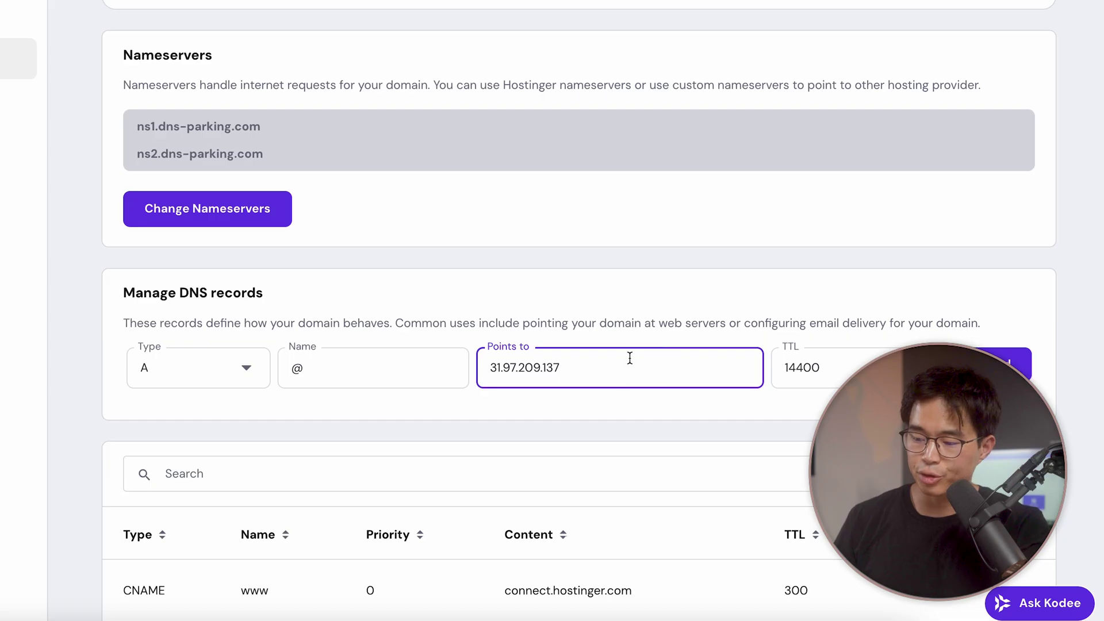
pyautogui.click(664, 431)
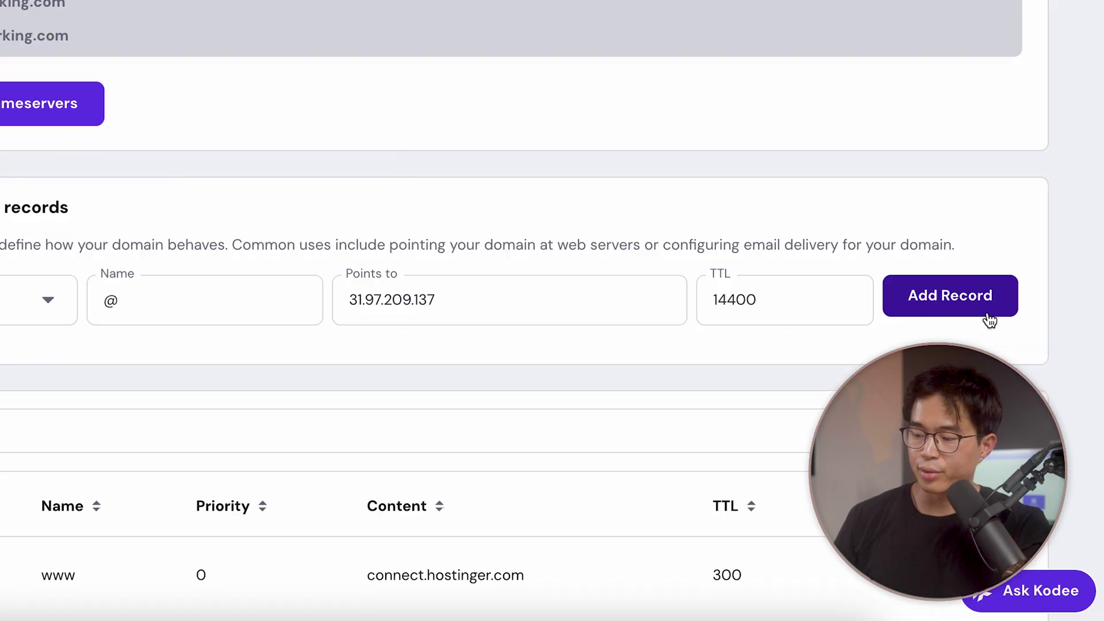
pyautogui.click(1015, 365)
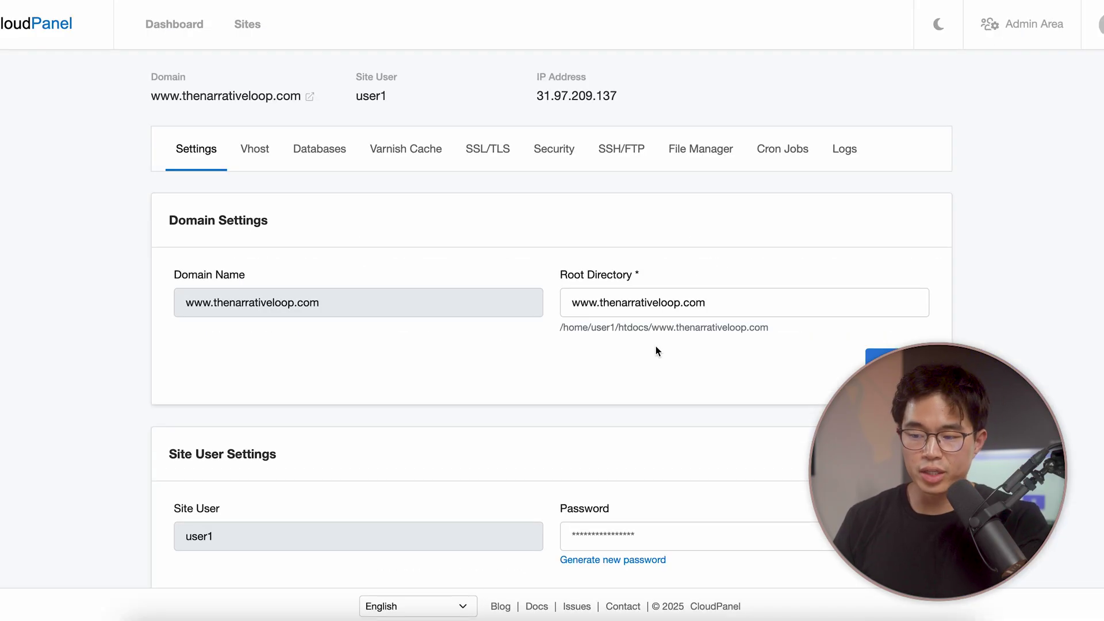
pyautogui.click(481, 144)
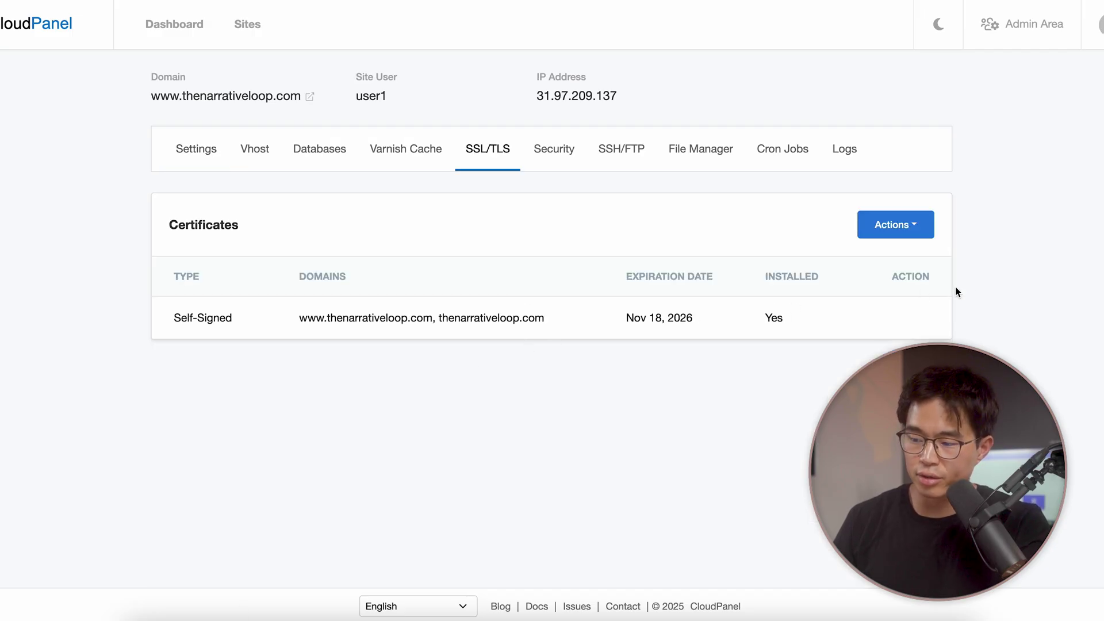
pyautogui.click(923, 234)
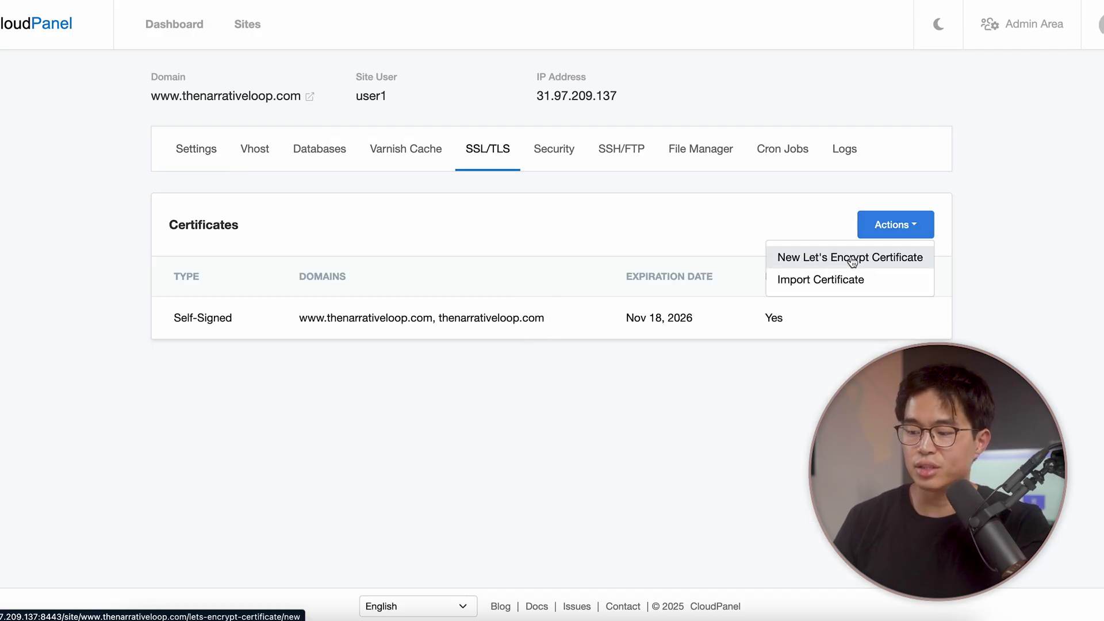
pyautogui.click(888, 259)
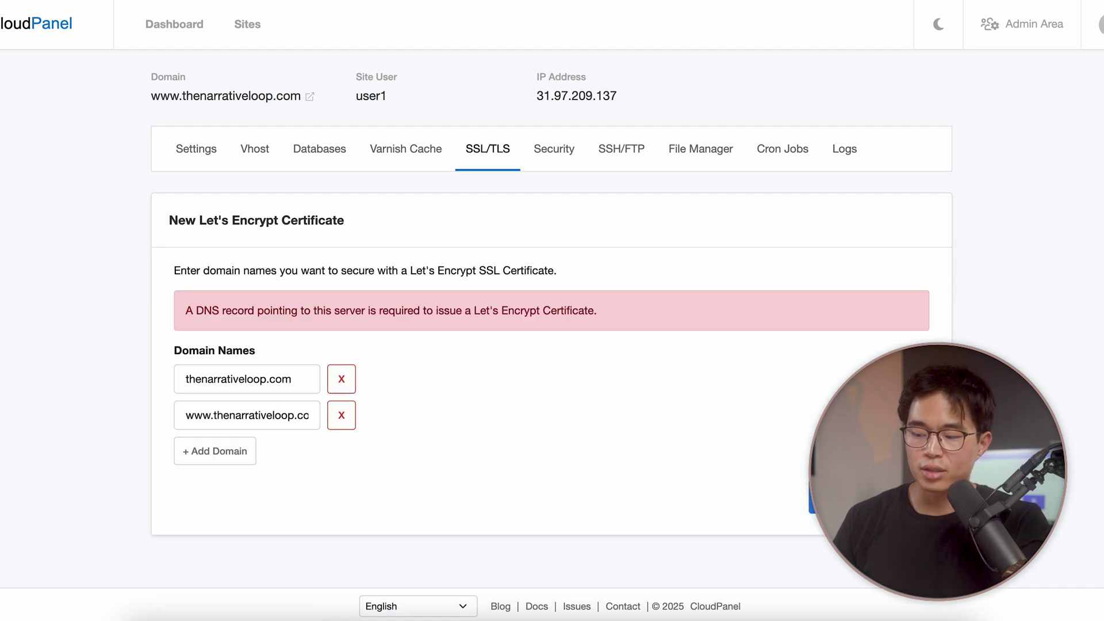